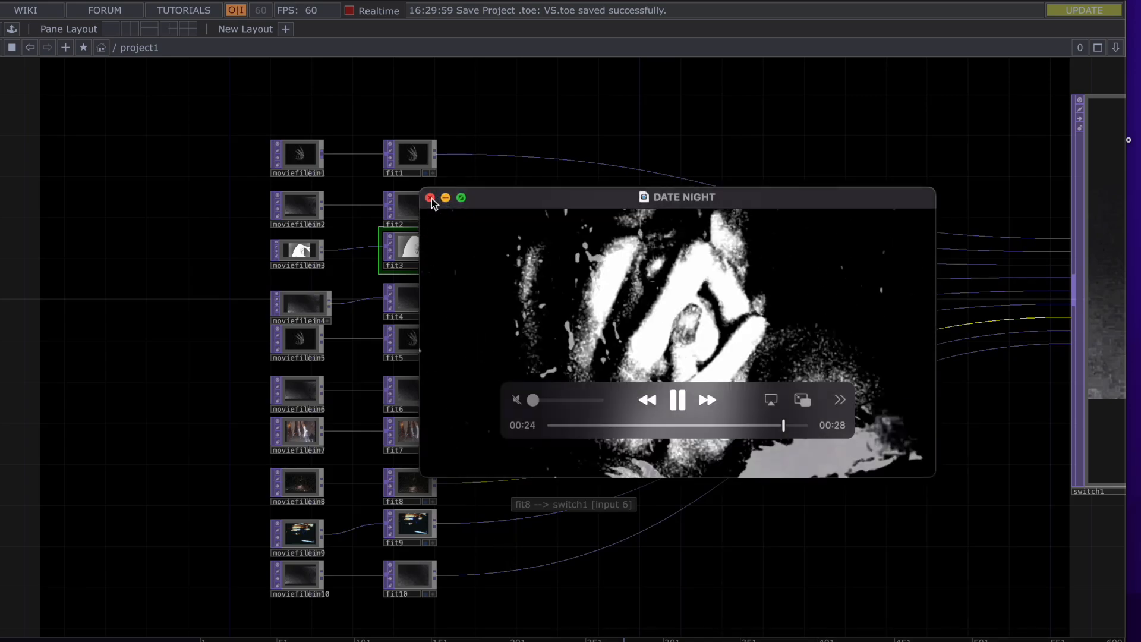
pyautogui.moveTo(708, 155); pyautogui.dragTo(766, 186)
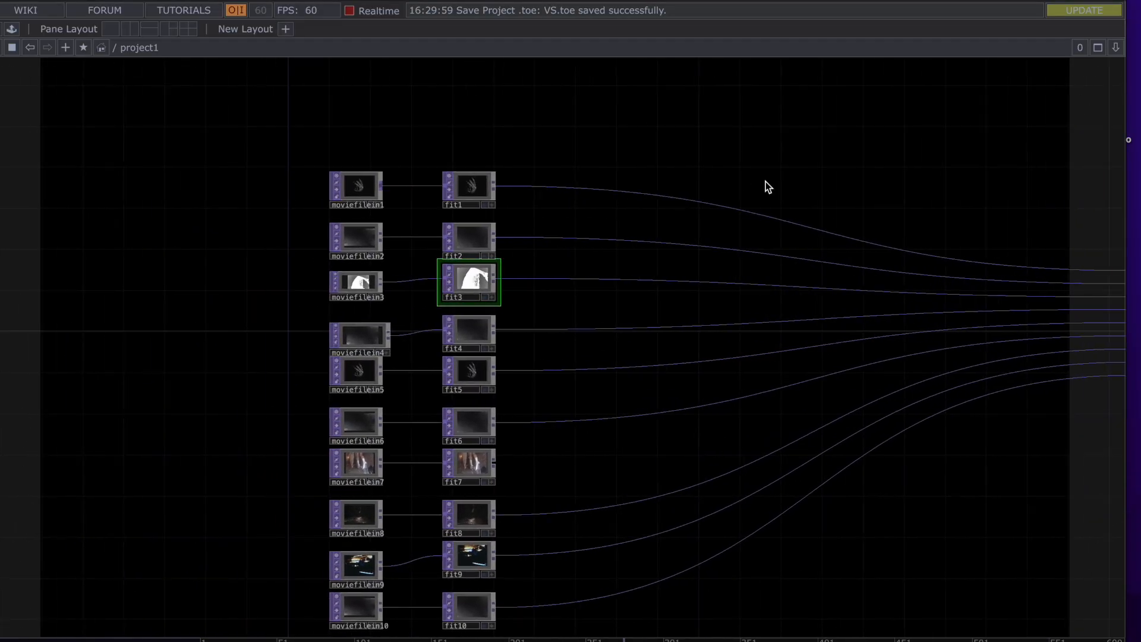
pyautogui.moveTo(414, 314)
pyautogui.mouseDown()
pyautogui.moveTo(423, 250)
pyautogui.moveTo(448, 194)
pyautogui.moveTo(425, 454)
pyautogui.moveTo(408, 303)
pyautogui.mouseUp()
pyautogui.scroll(2, 409, 307)
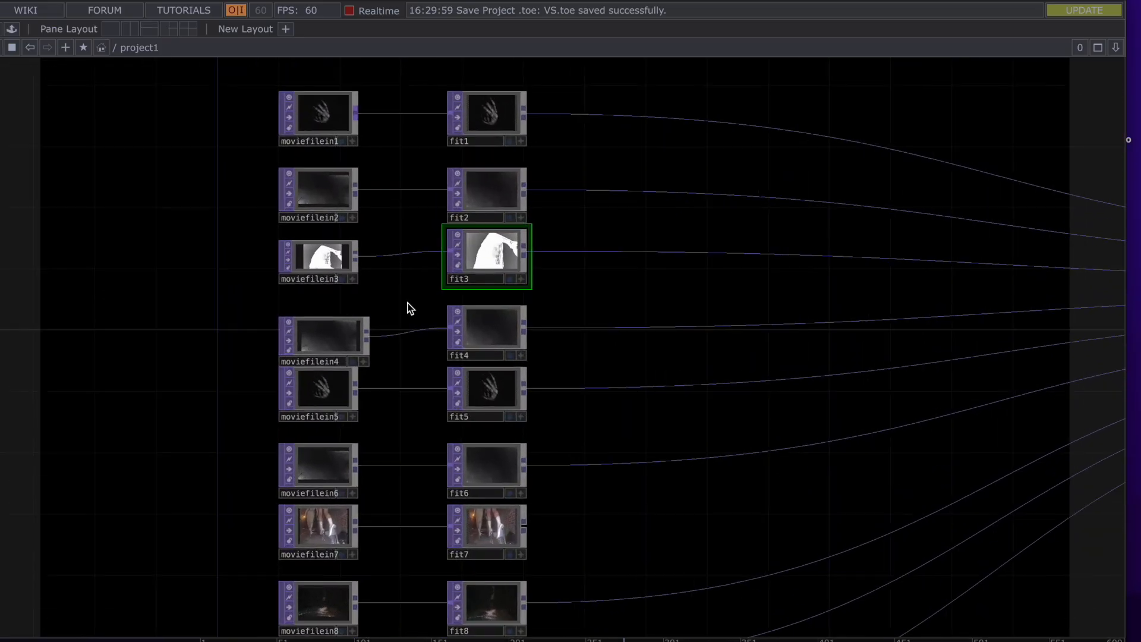
pyautogui.scroll(4, 407, 303)
pyautogui.scroll(-4, 407, 303)
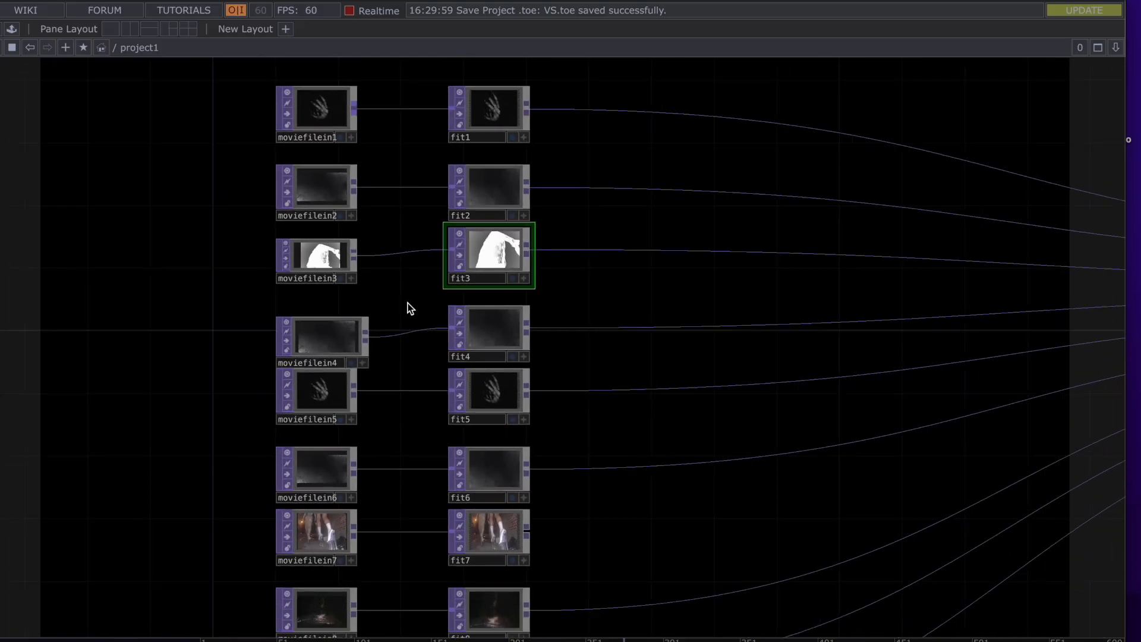
pyautogui.moveTo(408, 306); pyautogui.dragTo(495, 227)
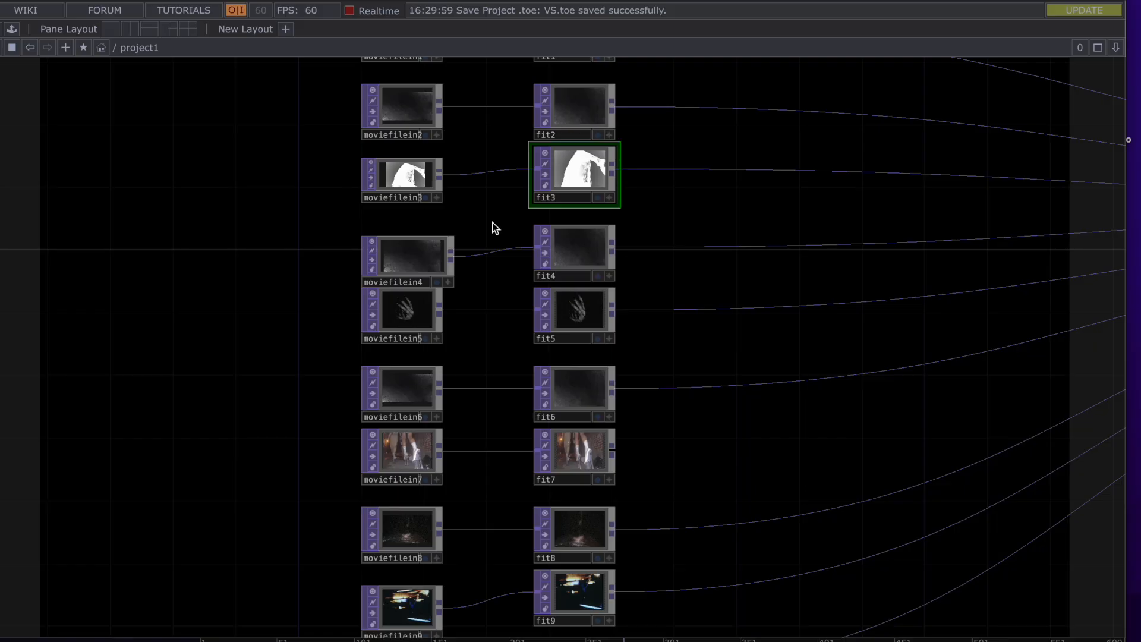
pyautogui.scroll(-3, 495, 228)
pyautogui.moveTo(743, 219); pyautogui.dragTo(592, 299)
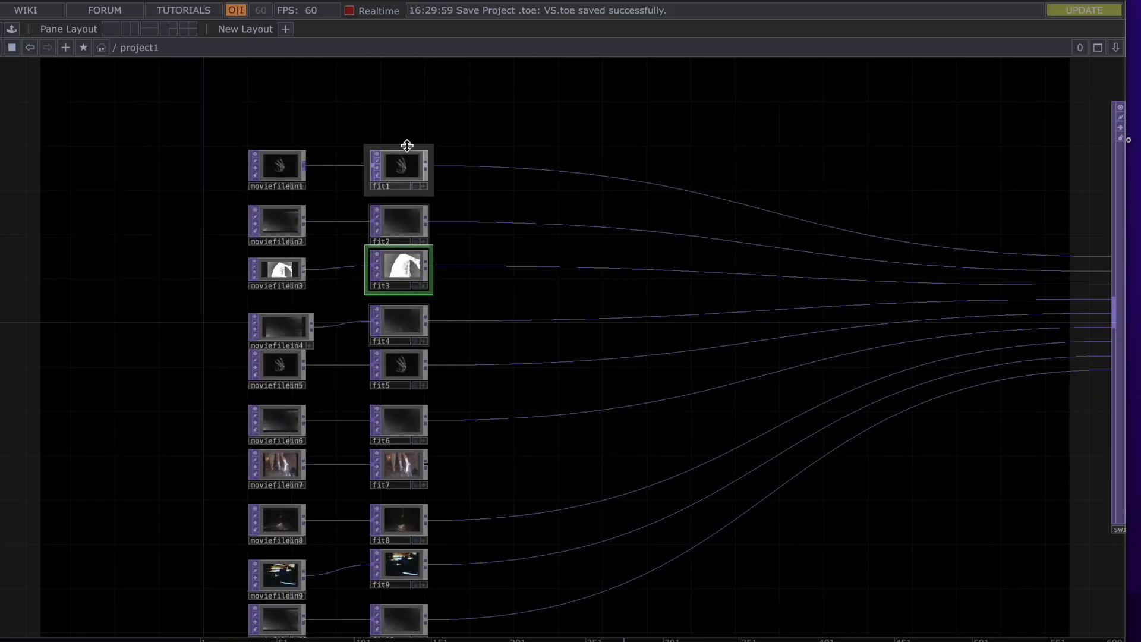
pyautogui.click(407, 170)
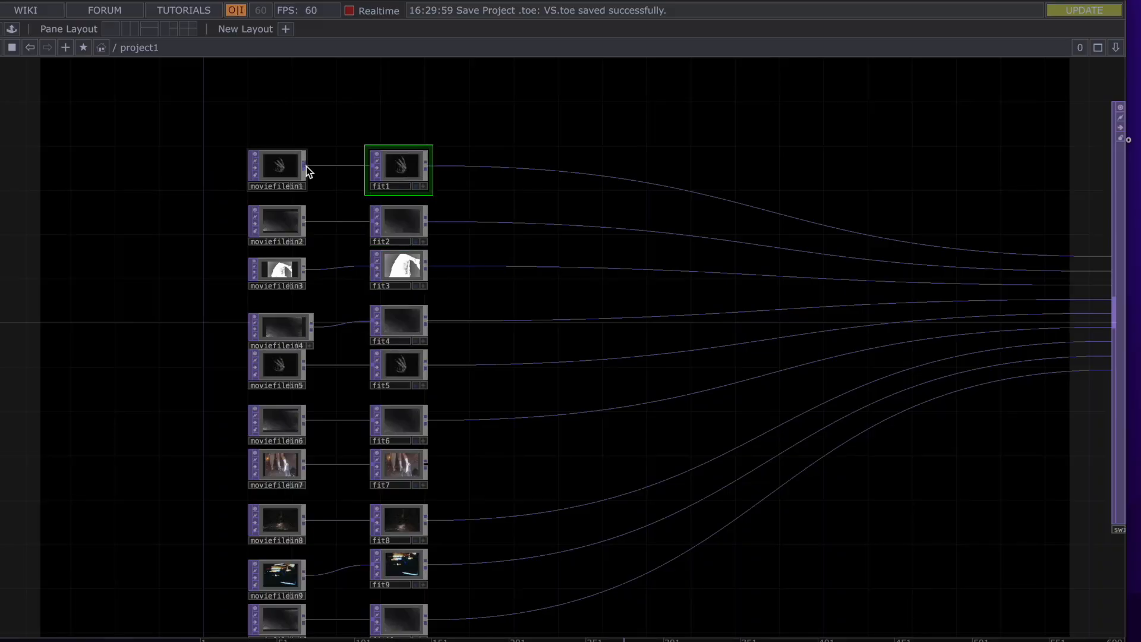
pyautogui.scroll(5, 448, 205)
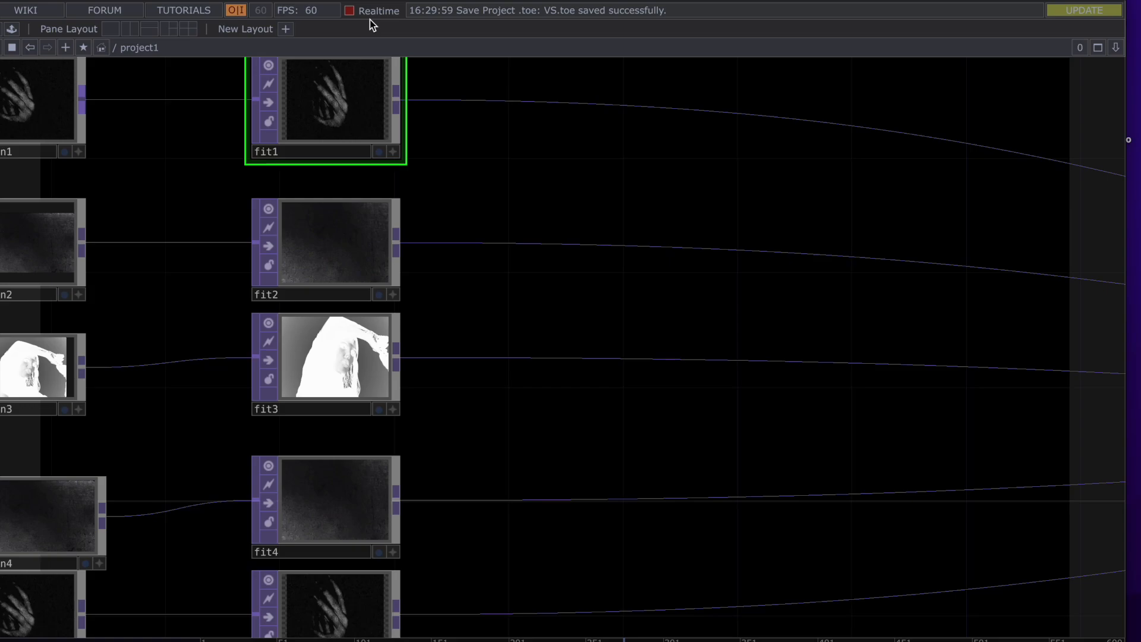
pyautogui.scroll(-2, 332, 188)
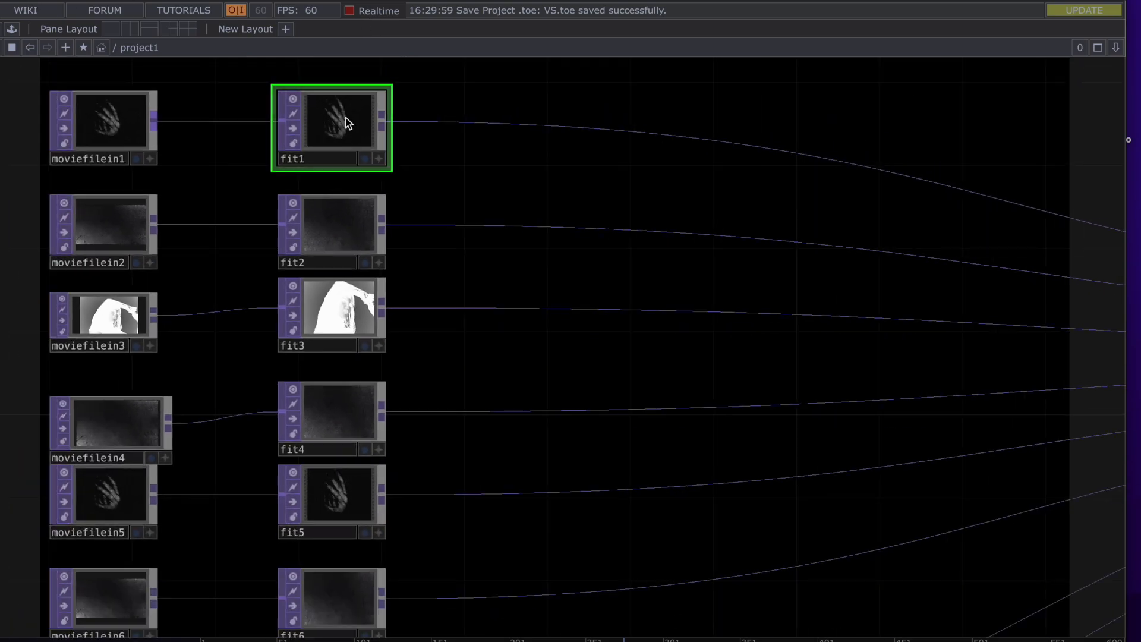
pyautogui.press('p')
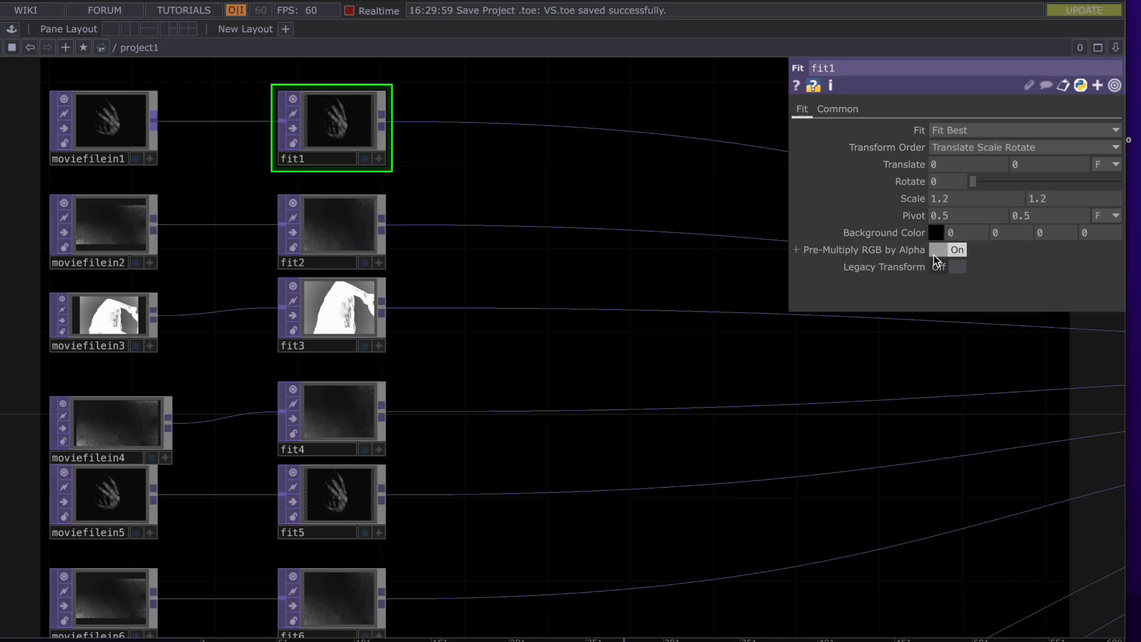
# Zoom out around fit1, whose parameters show Fit Best with scale 1.2
pyautogui.scroll(-4, 533, 412)
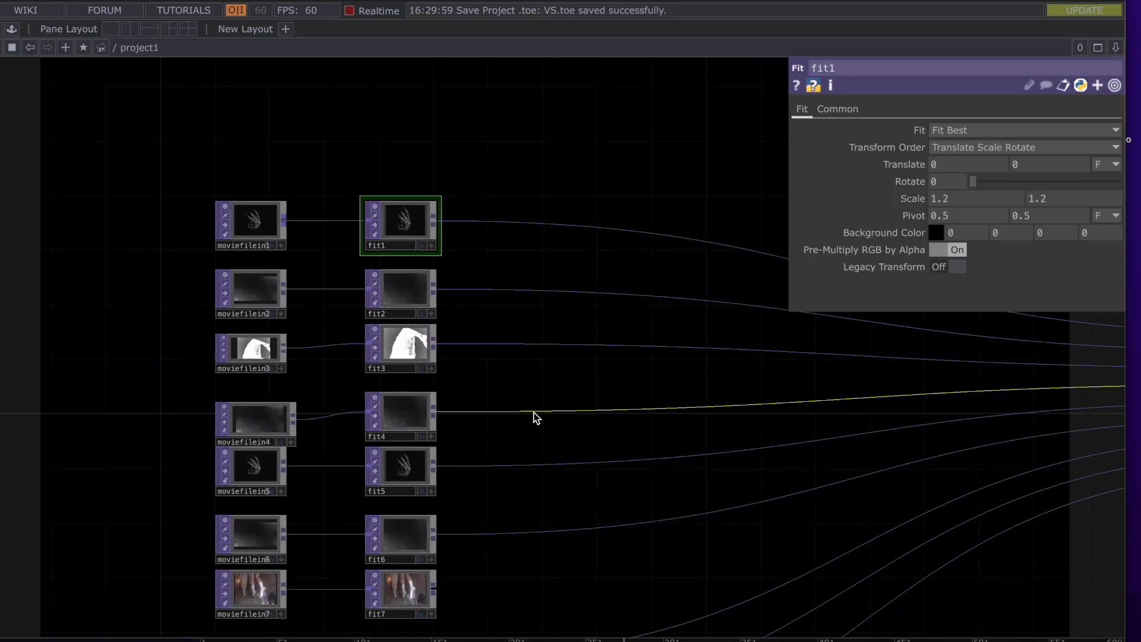
pyautogui.scroll(-5, 533, 413)
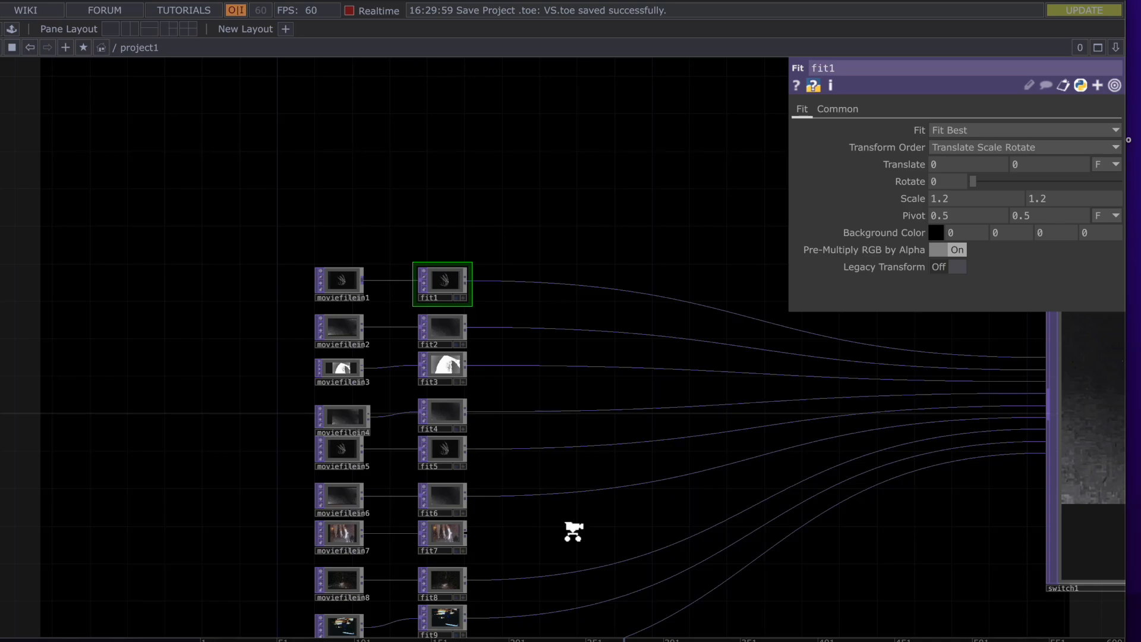
# Pan and zoom the network to centre switch1 alongside null1 and transform1
pyautogui.scroll(-2, 574, 531)
pyautogui.moveTo(599, 537); pyautogui.dragTo(409, 417)
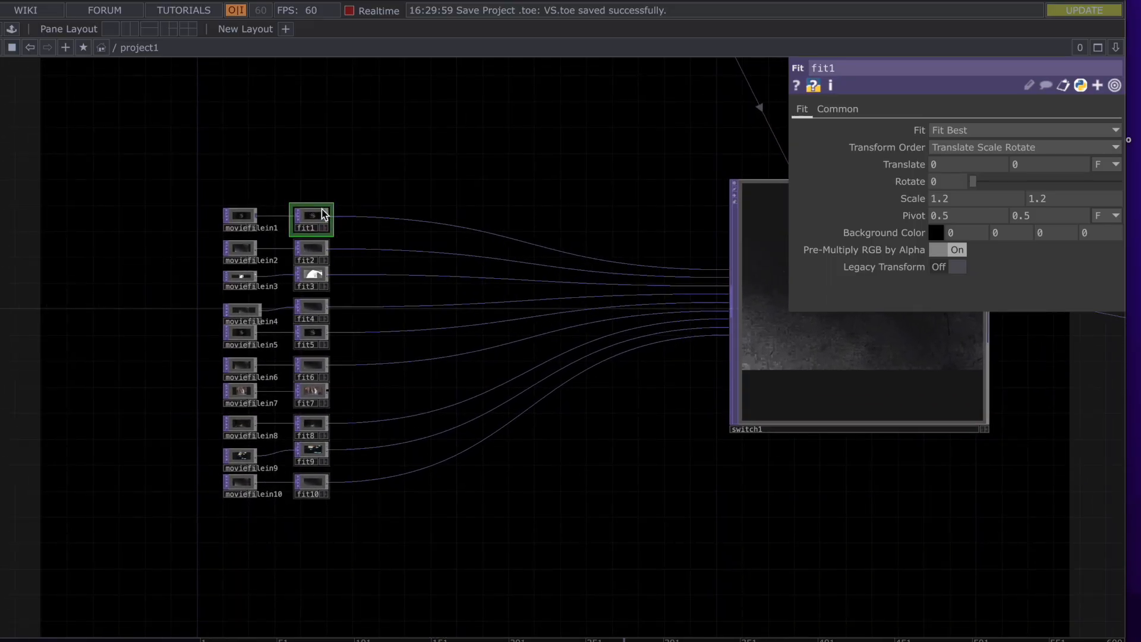
pyautogui.moveTo(488, 150); pyautogui.dragTo(205, 193)
pyautogui.moveTo(362, 204); pyautogui.dragTo(260, 205)
pyautogui.moveTo(289, 243); pyautogui.dragTo(289, 247)
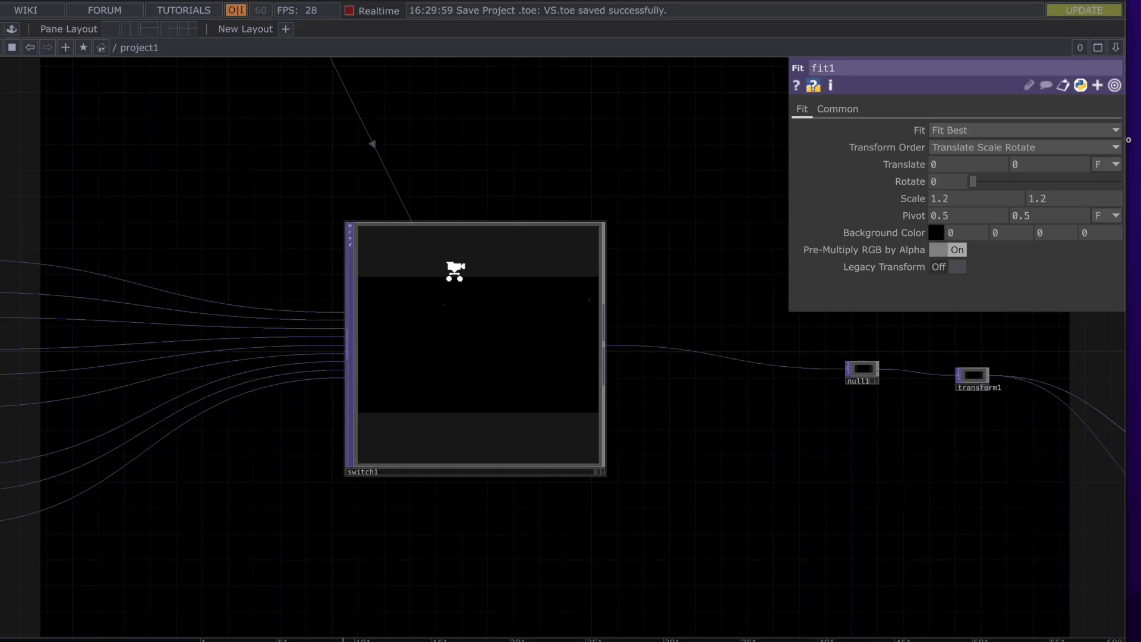
pyautogui.scroll(-2, 454, 271)
# Select switch1 and expand its Index to reveal the expression op('math1')['chan2']
pyautogui.click(482, 260)
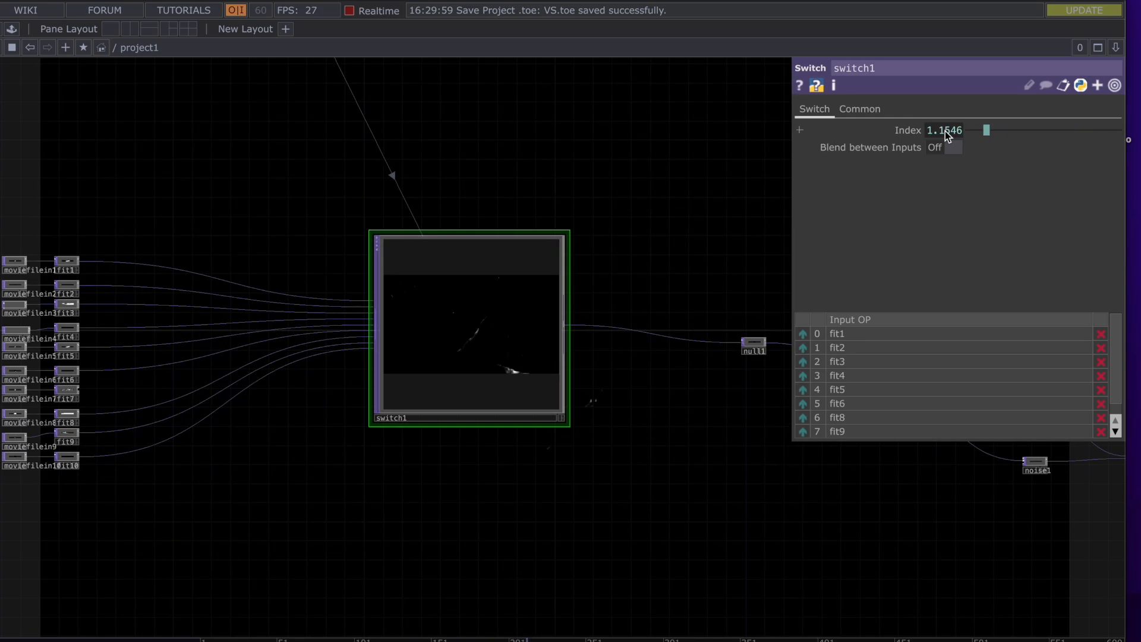
pyautogui.click(945, 130)
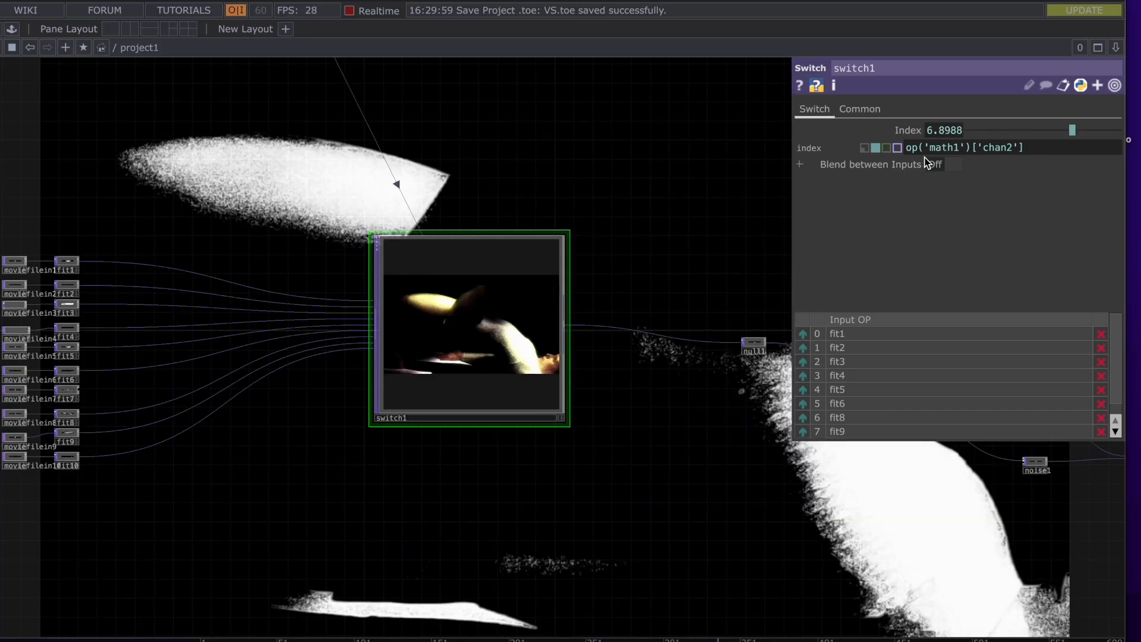
pyautogui.moveTo(931, 146)
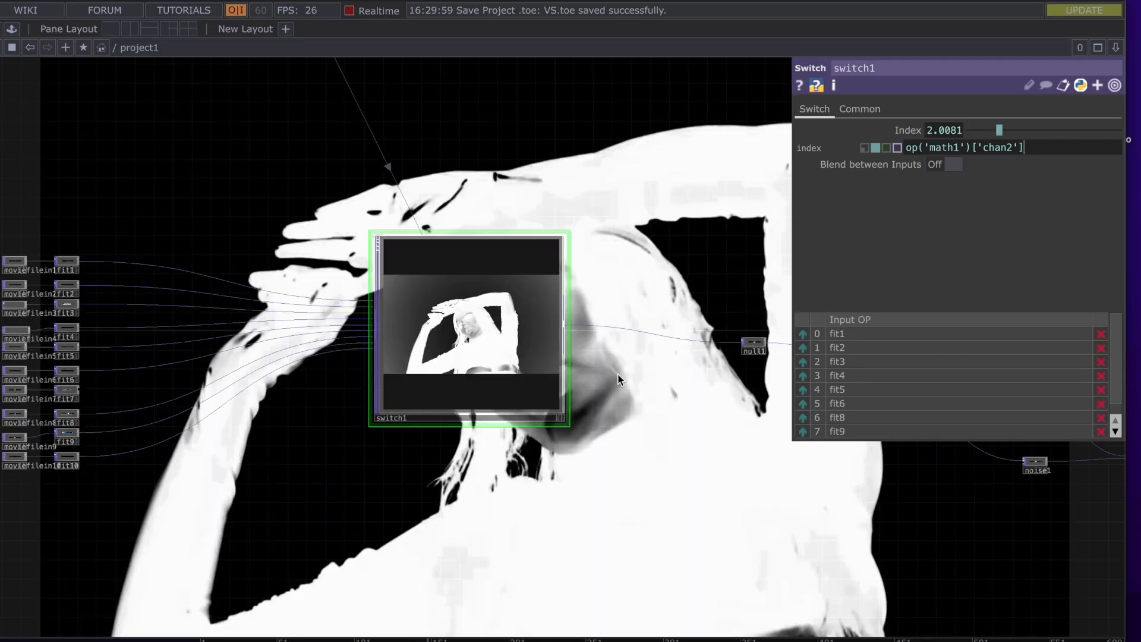
pyautogui.scroll(-2, 620, 380)
# Navigate past null1 and select transform1, showing Scale Rotate Translate order with scale 1.2
pyautogui.scroll(-1, 618, 378)
pyautogui.moveTo(657, 303); pyautogui.dragTo(416, 265)
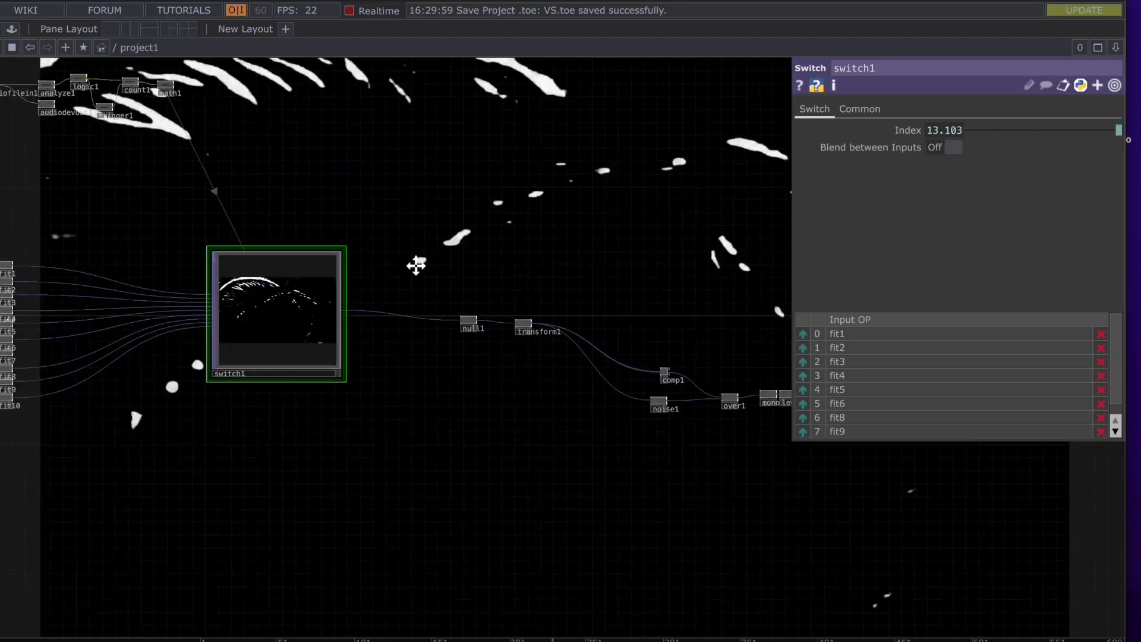
pyautogui.scroll(6, 466, 324)
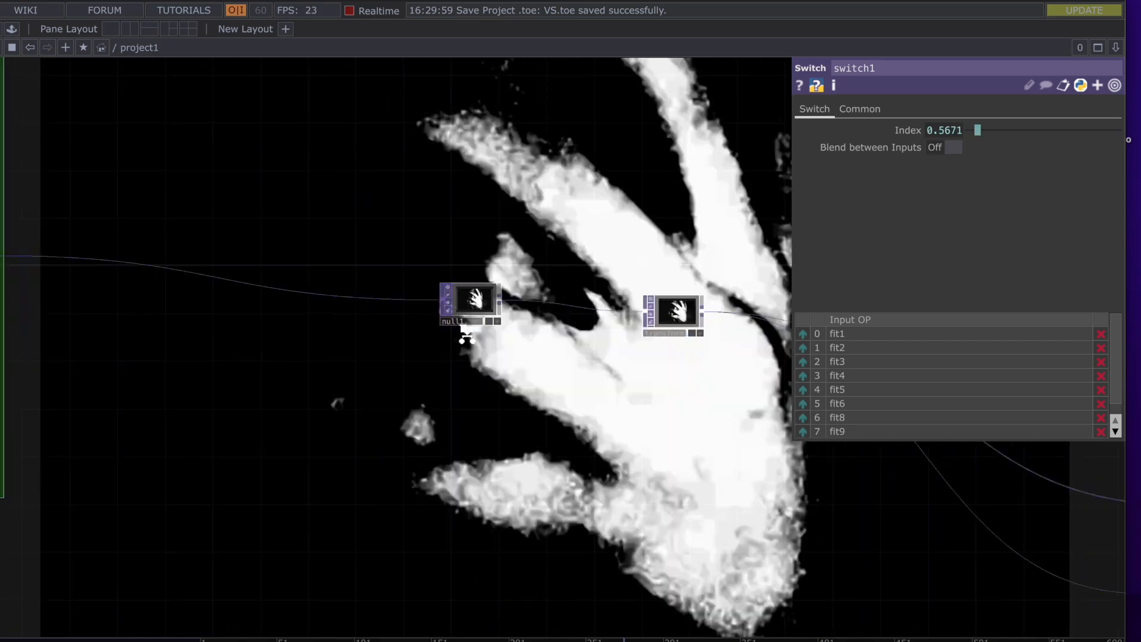
pyautogui.scroll(5, 465, 335)
pyautogui.scroll(-2, 467, 333)
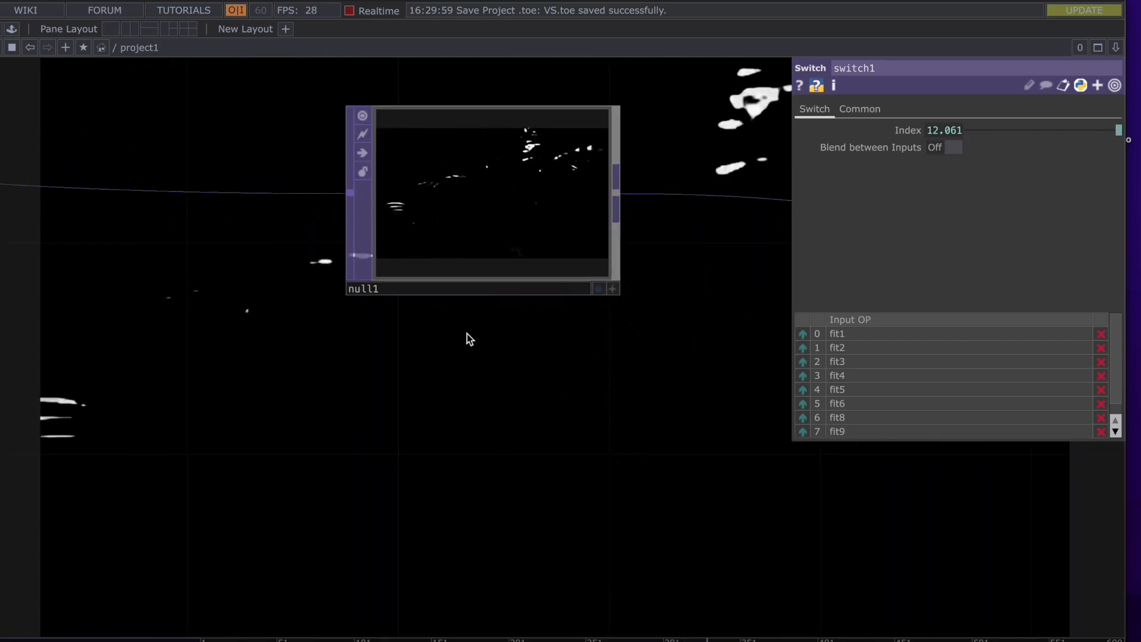
pyautogui.scroll(-2, 467, 334)
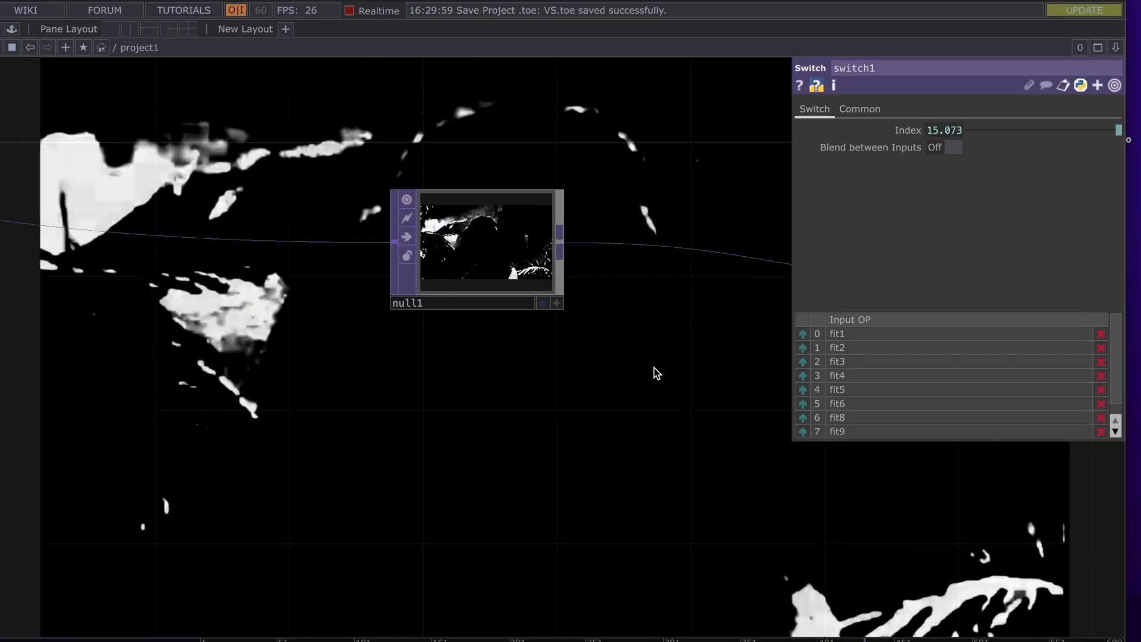
pyautogui.scroll(-2, 653, 367)
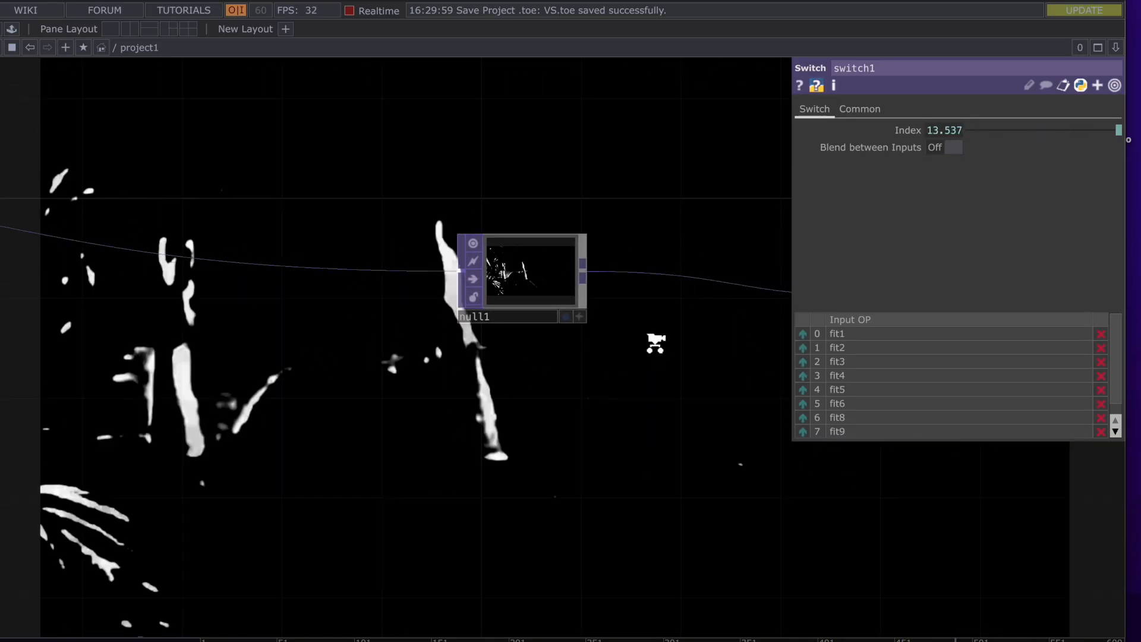
pyautogui.scroll(-2, 658, 348)
pyautogui.moveTo(681, 360); pyautogui.dragTo(381, 348)
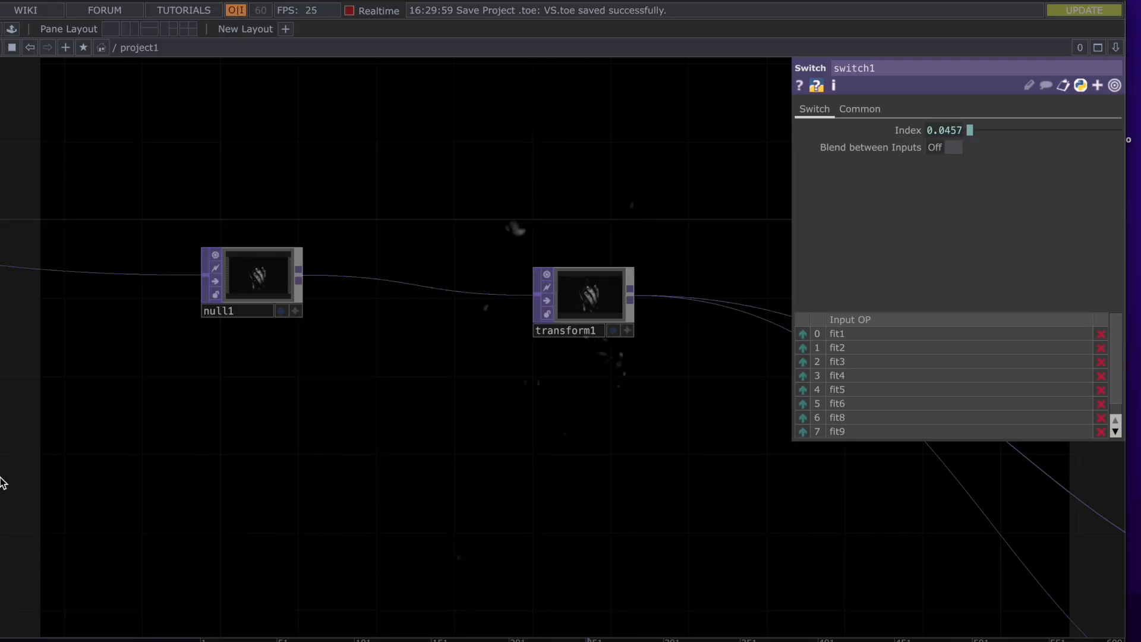
pyautogui.scroll(-2, 301, 416)
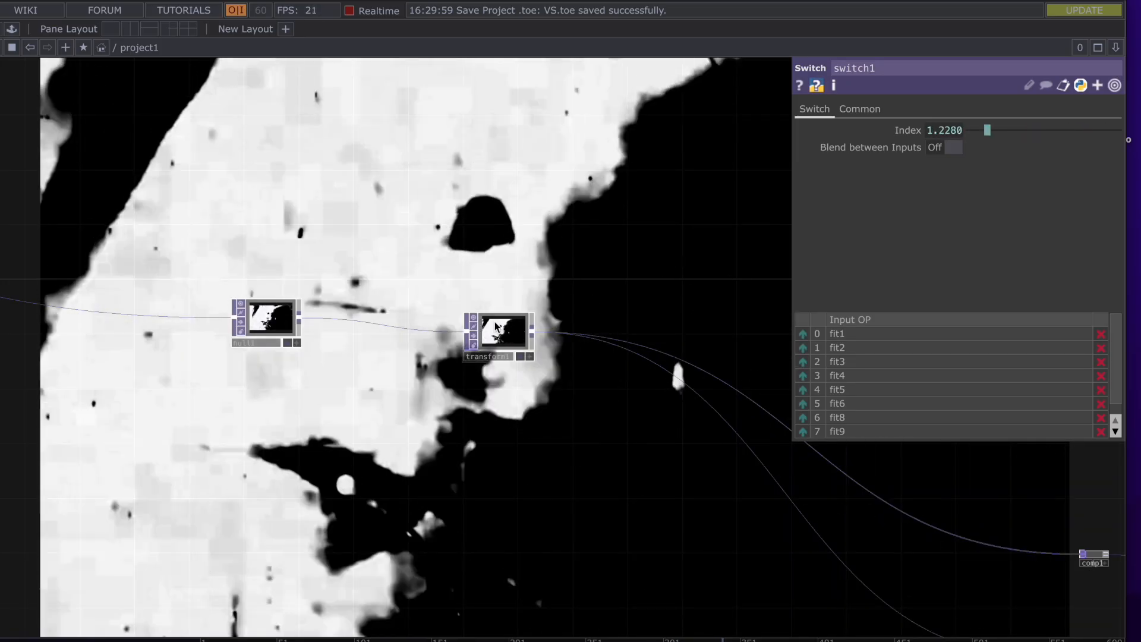
pyautogui.click(495, 322)
pyautogui.scroll(3, 512, 373)
pyautogui.scroll(2, 514, 380)
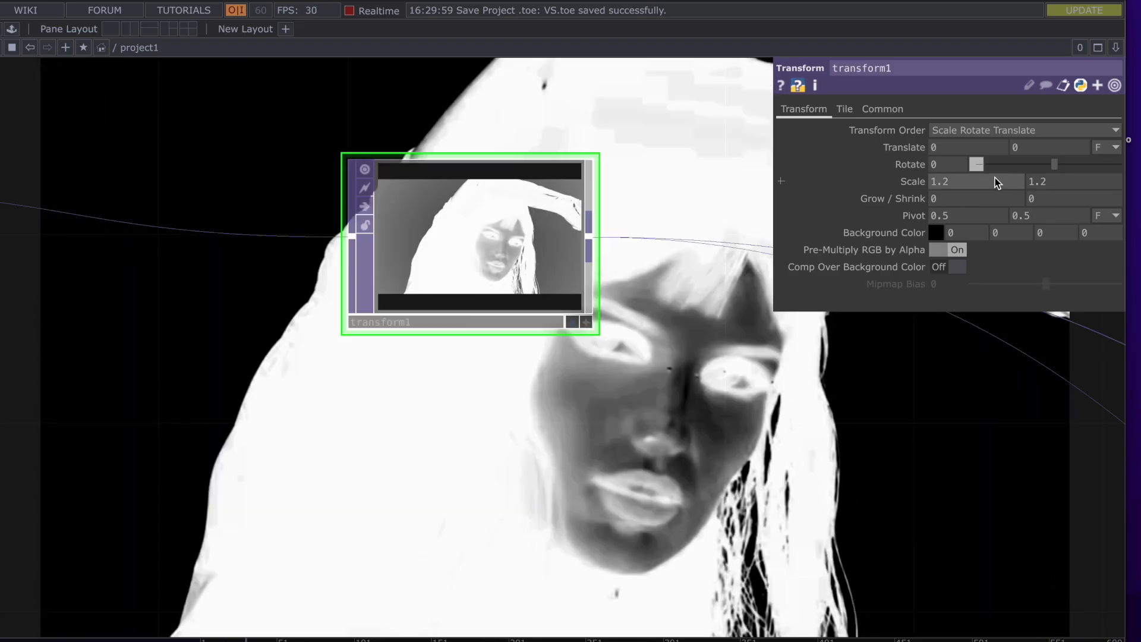
# Pan to comp1 and select it, showing transform1 blended with itself via Burn Linear
pyautogui.scroll(-5, 647, 308)
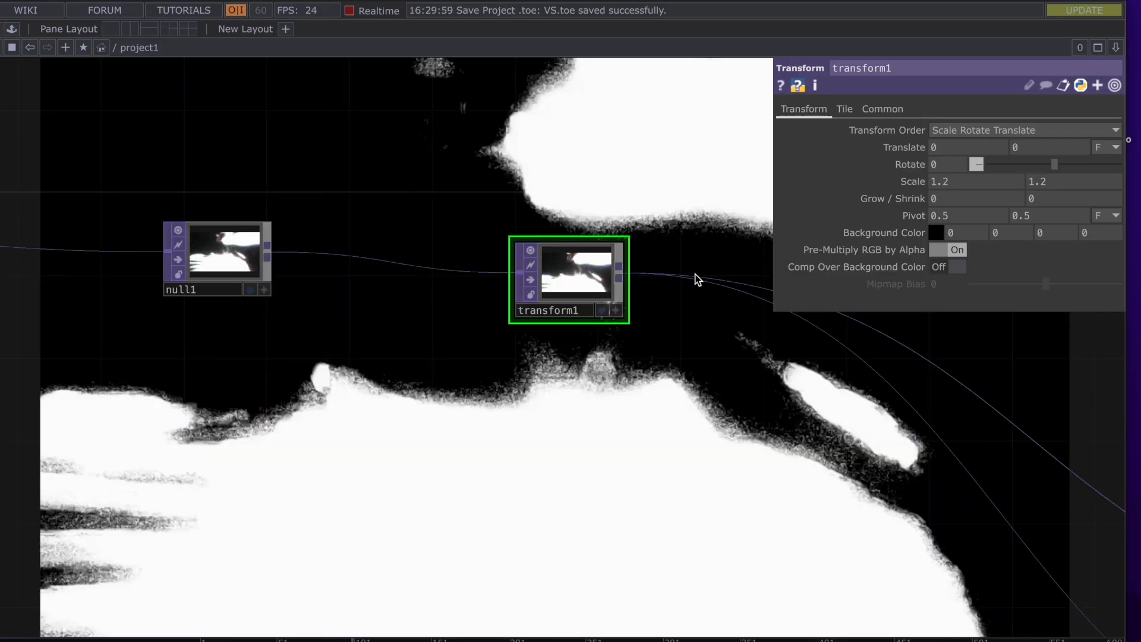
pyautogui.moveTo(736, 185); pyautogui.dragTo(508, 200)
pyautogui.scroll(-3, 508, 199)
pyautogui.scroll(-4, 508, 200)
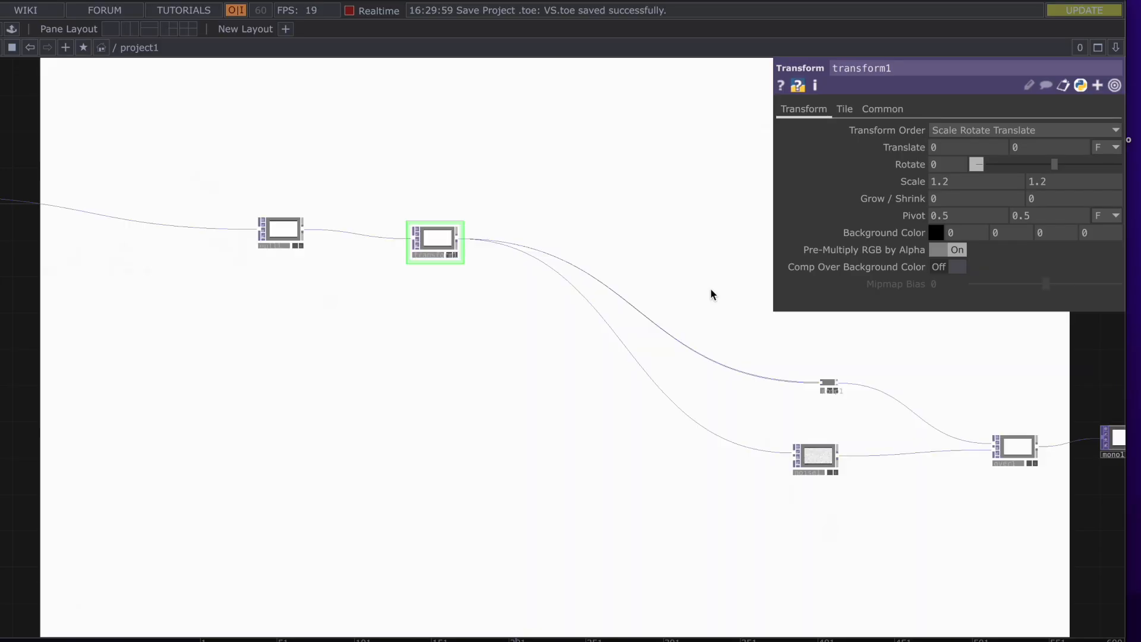
pyautogui.moveTo(711, 293); pyautogui.dragTo(484, 224)
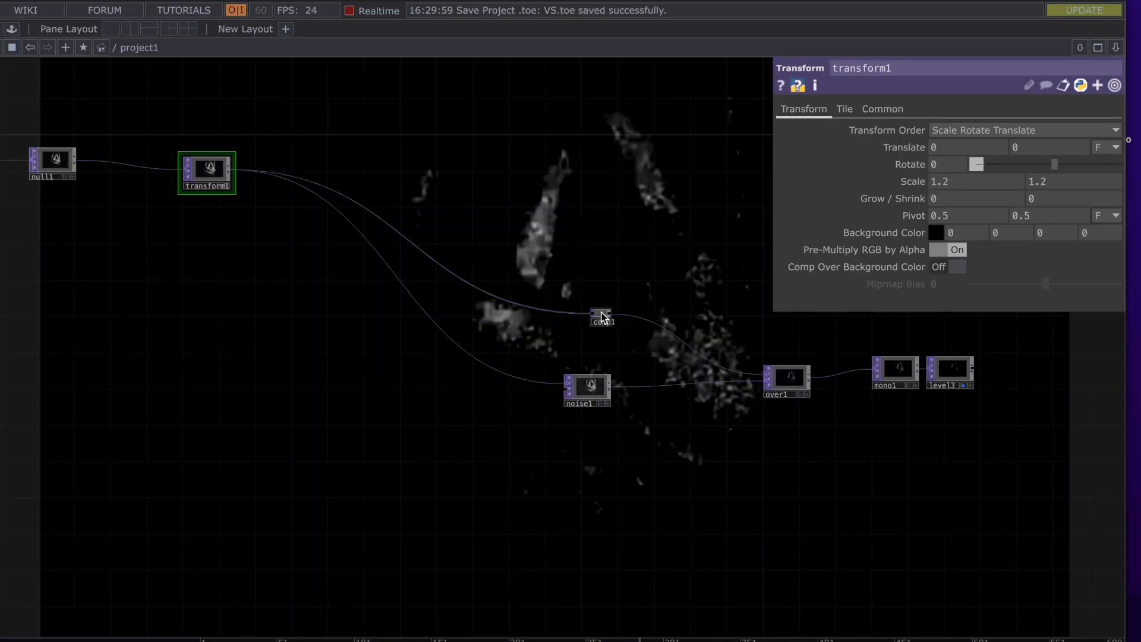
pyautogui.click(602, 315)
pyautogui.scroll(6, 602, 316)
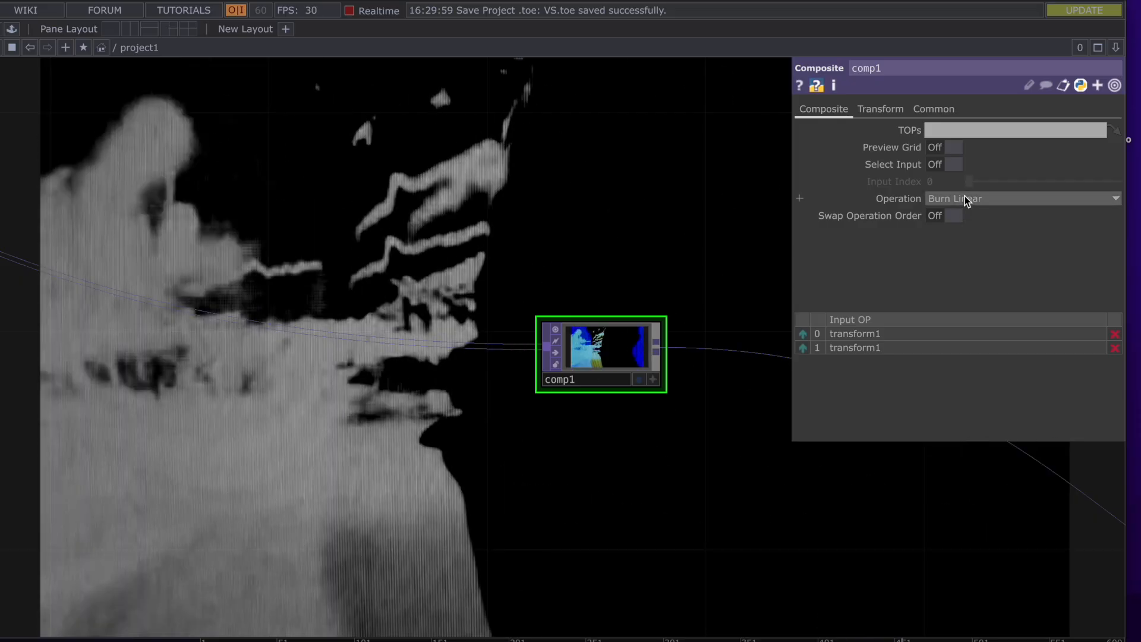
# Show comp1's result behind the network and try the Add, Y Film and Z Film blends
pyautogui.click(964, 198)
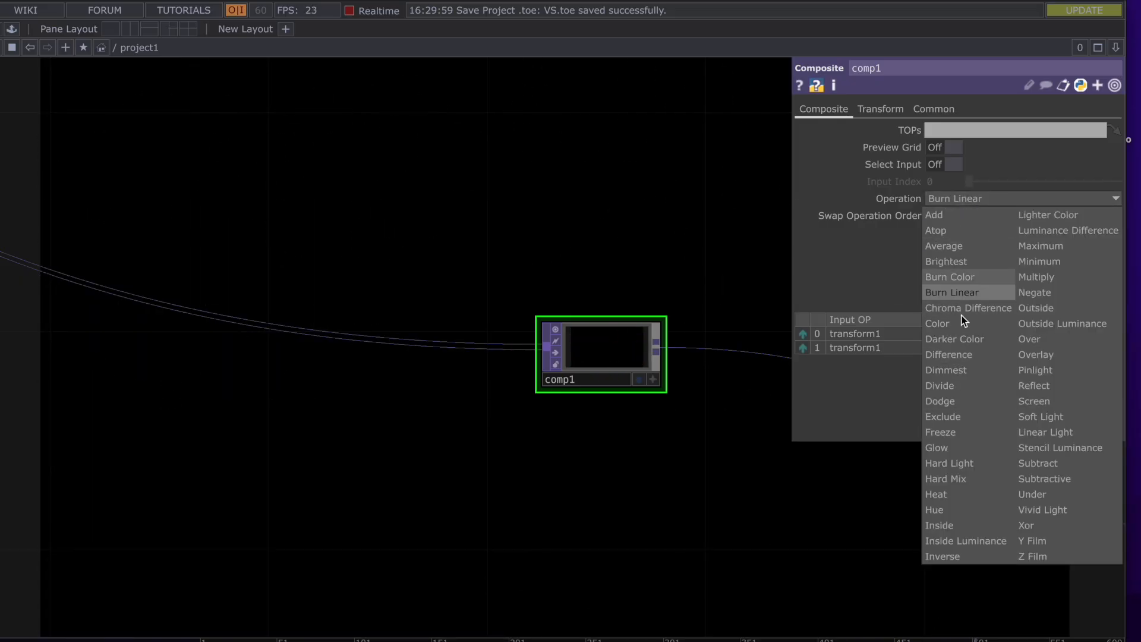
pyautogui.click(638, 377)
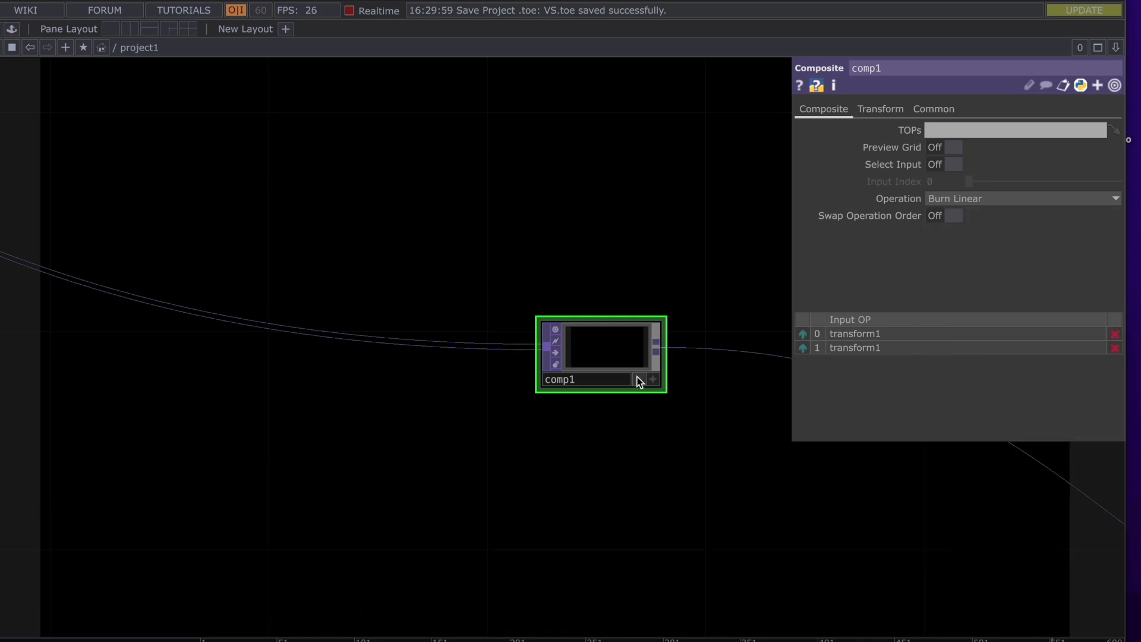
pyautogui.click(638, 378)
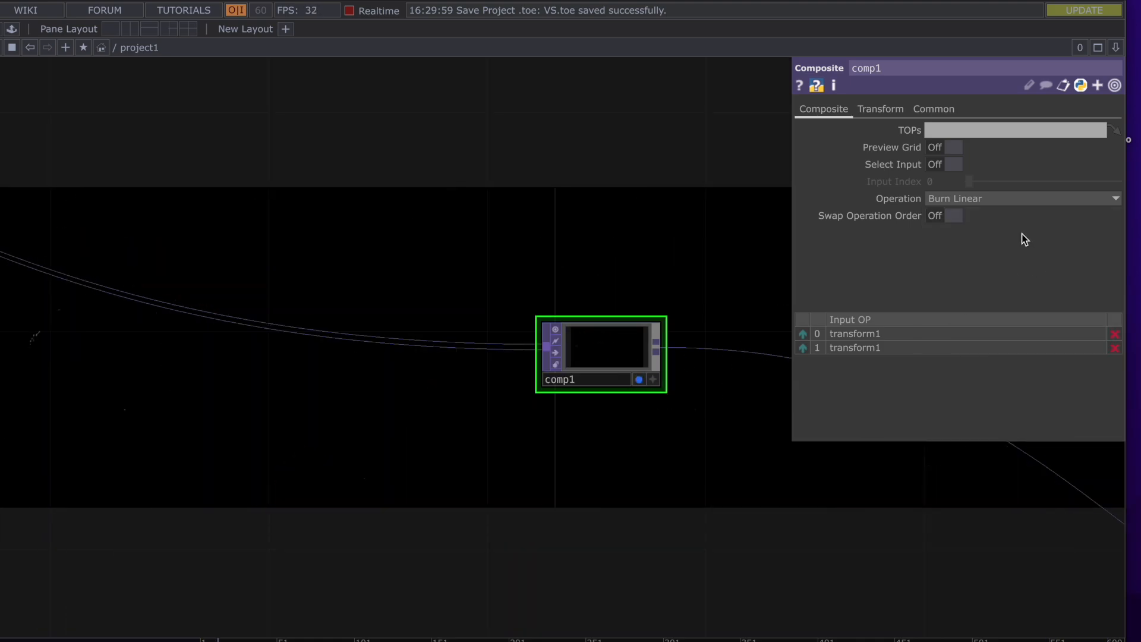
pyautogui.click(1018, 196)
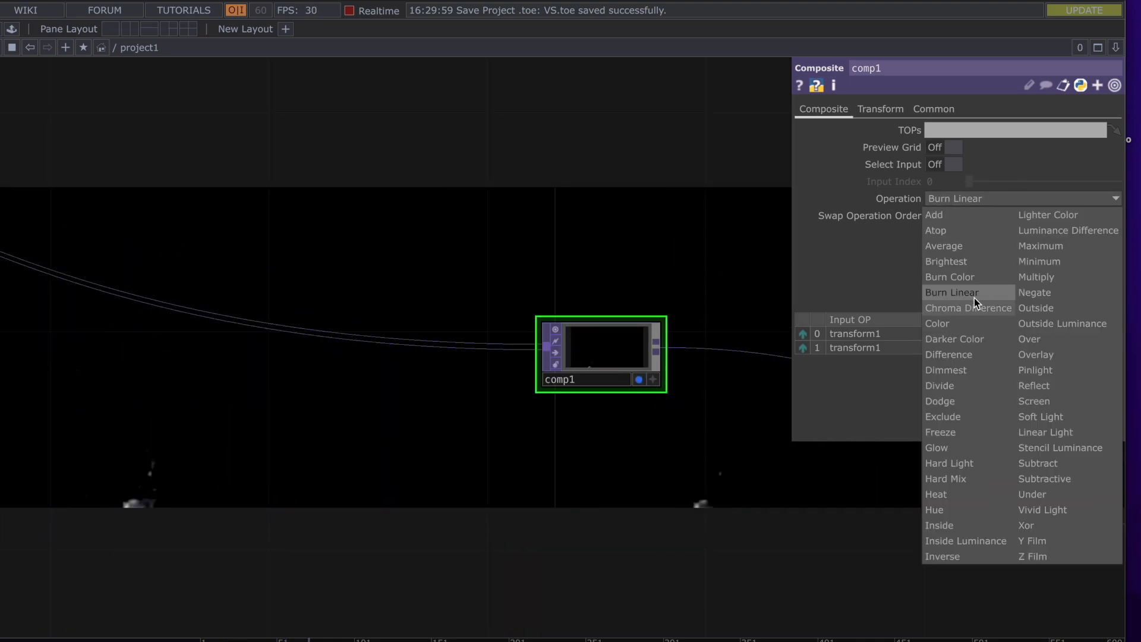
pyautogui.click(972, 219)
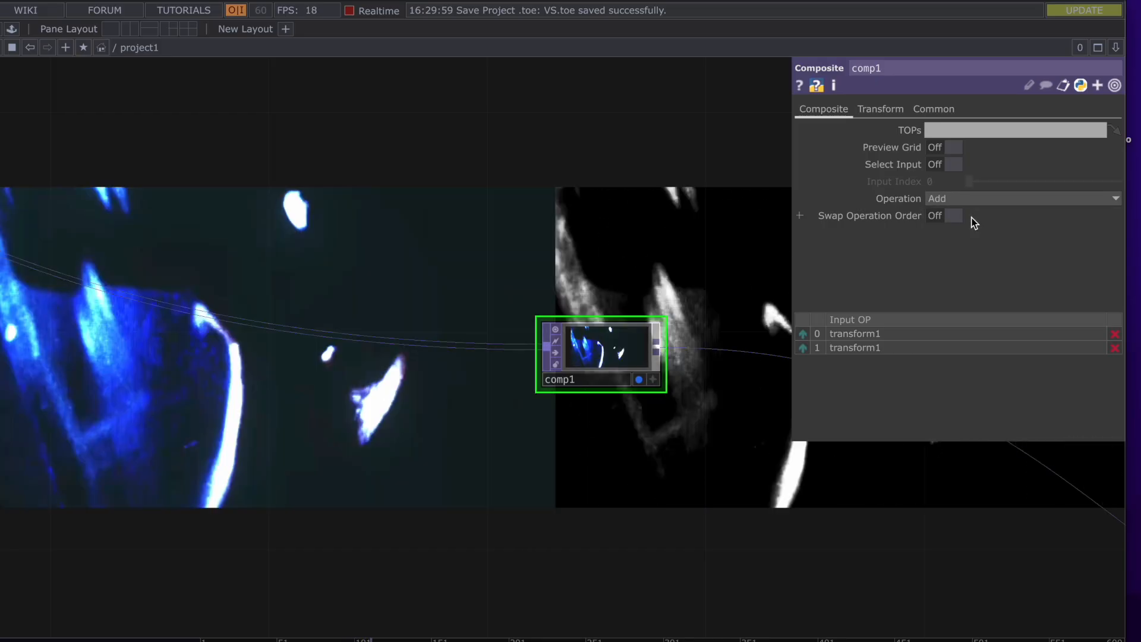
pyautogui.click(971, 204)
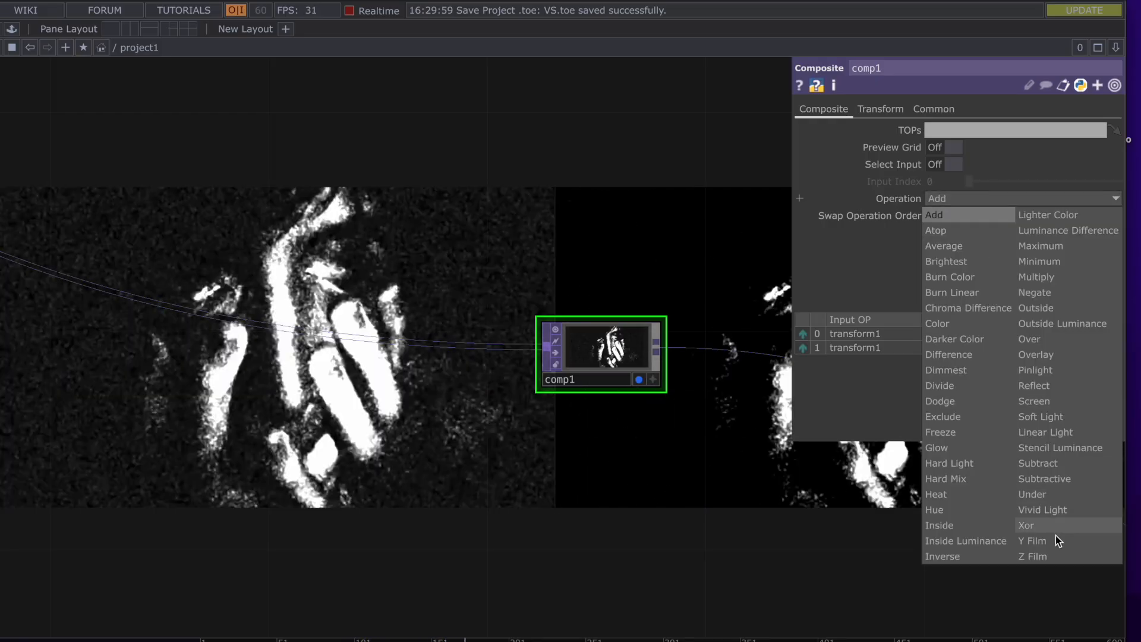
pyautogui.click(1052, 540)
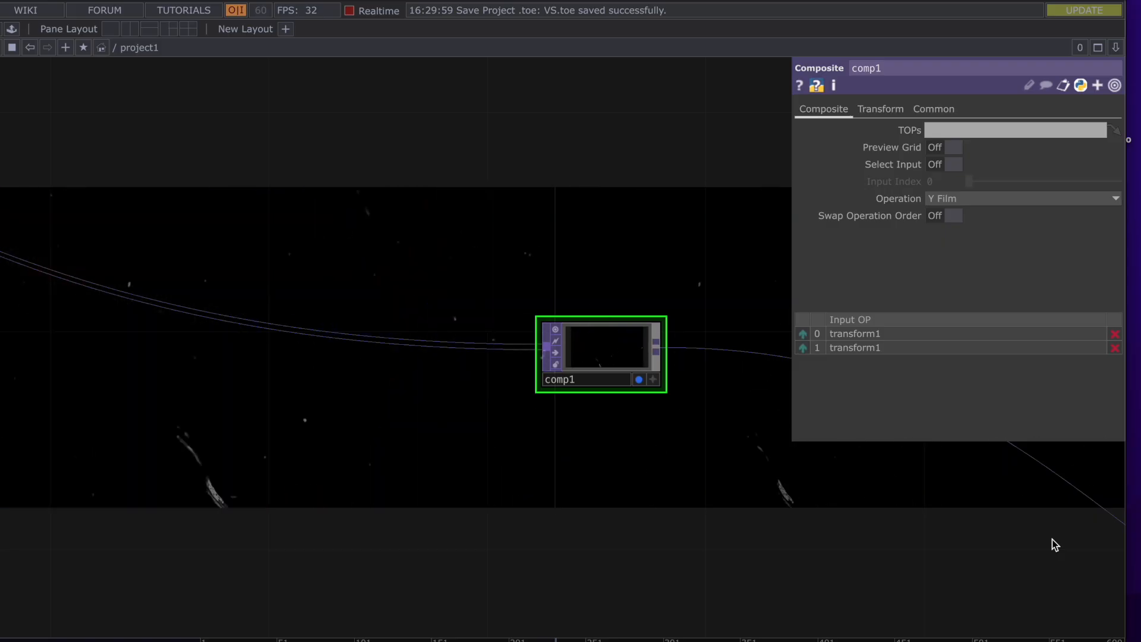
pyautogui.click(1014, 198)
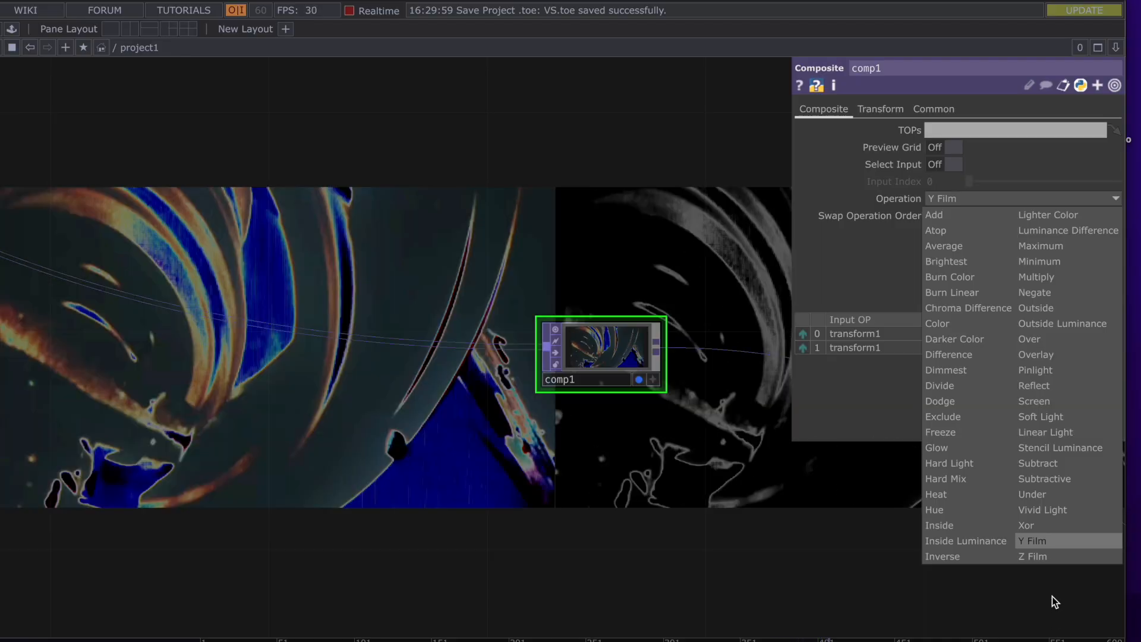
pyautogui.click(1055, 557)
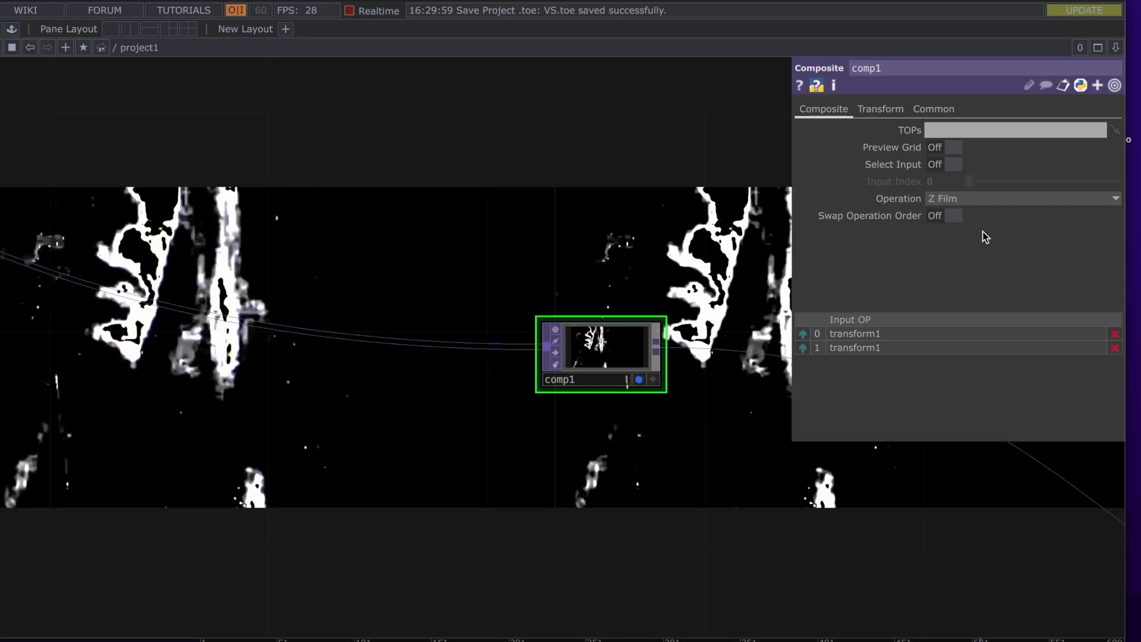
# Try comp1's Inverse, Under, Subtractive and Subtract blend operations
pyautogui.click(987, 201)
pyautogui.click(944, 560)
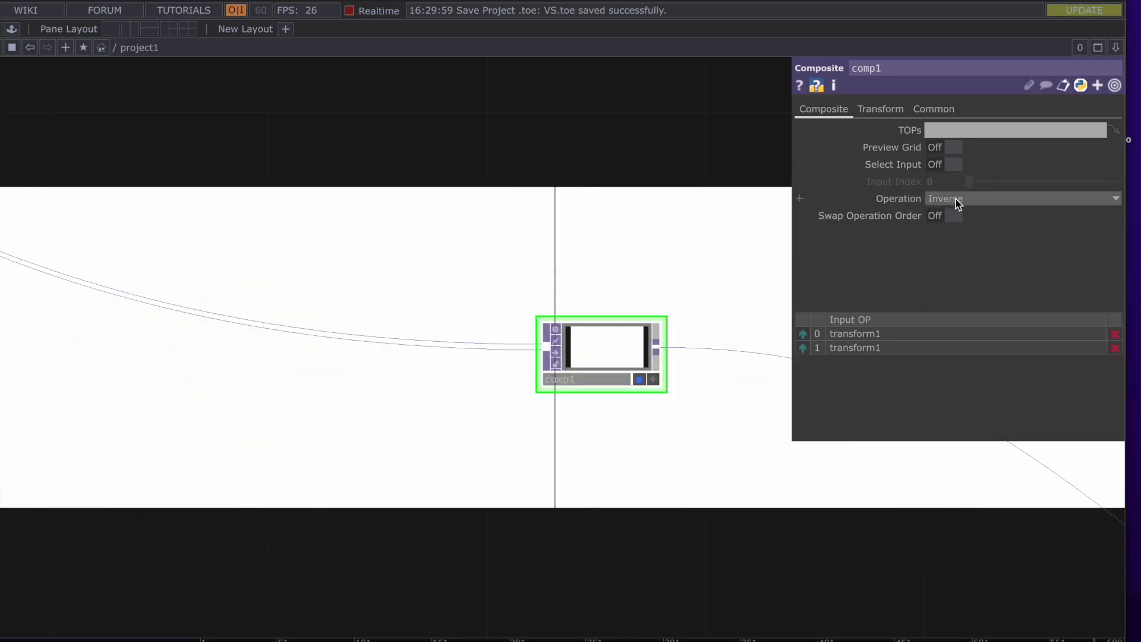
pyautogui.click(955, 199)
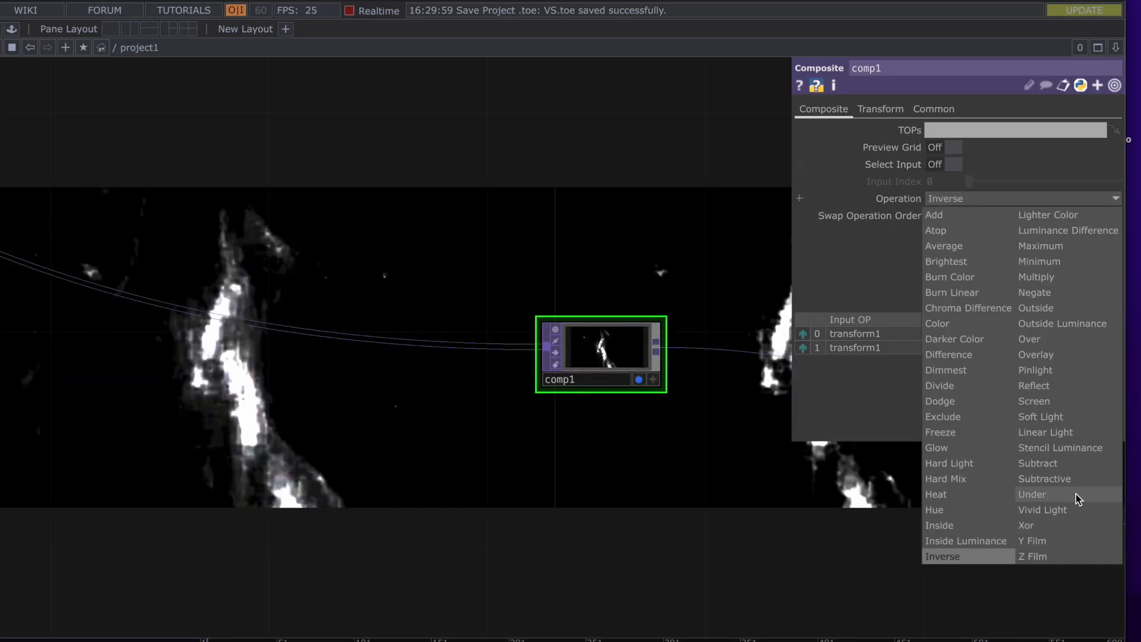
pyautogui.click(1075, 494)
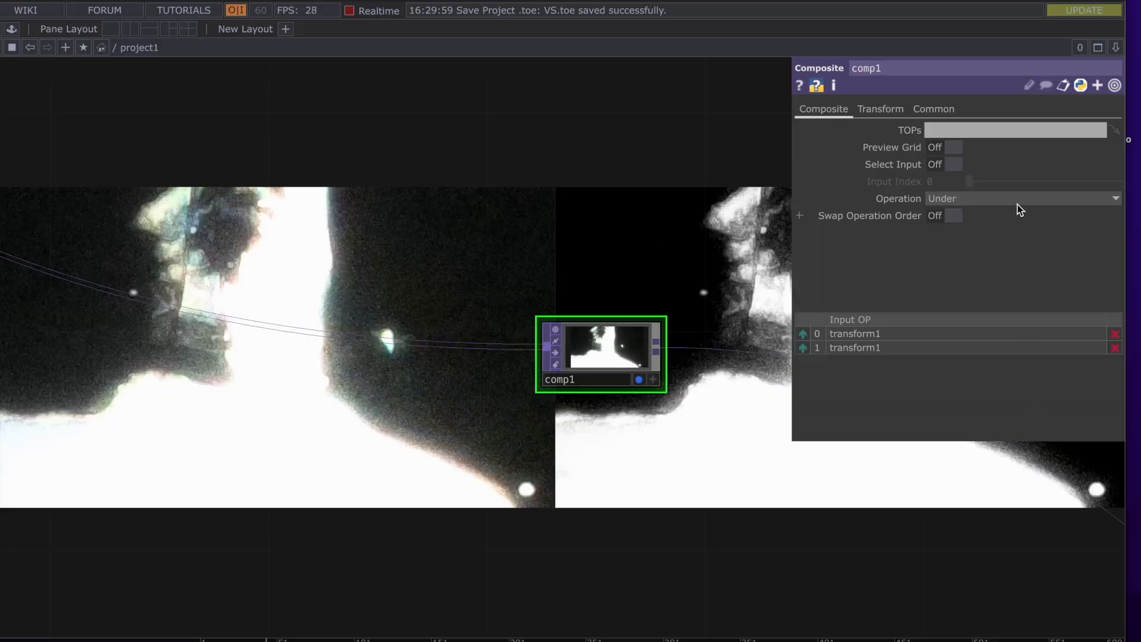
pyautogui.click(1018, 201)
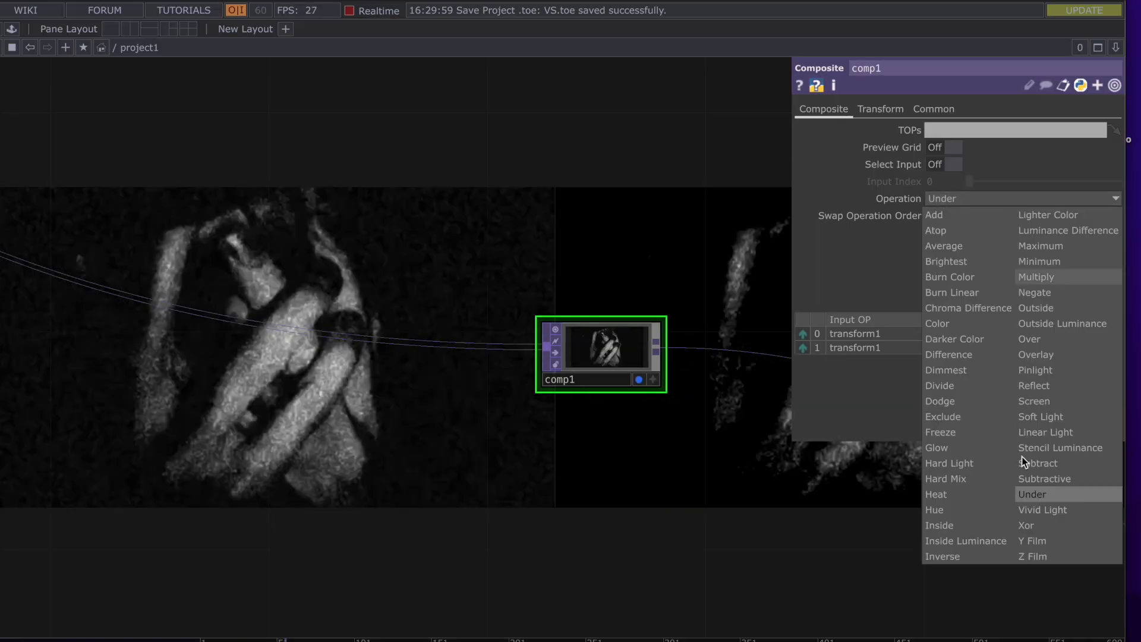
pyautogui.click(1028, 478)
pyautogui.click(981, 201)
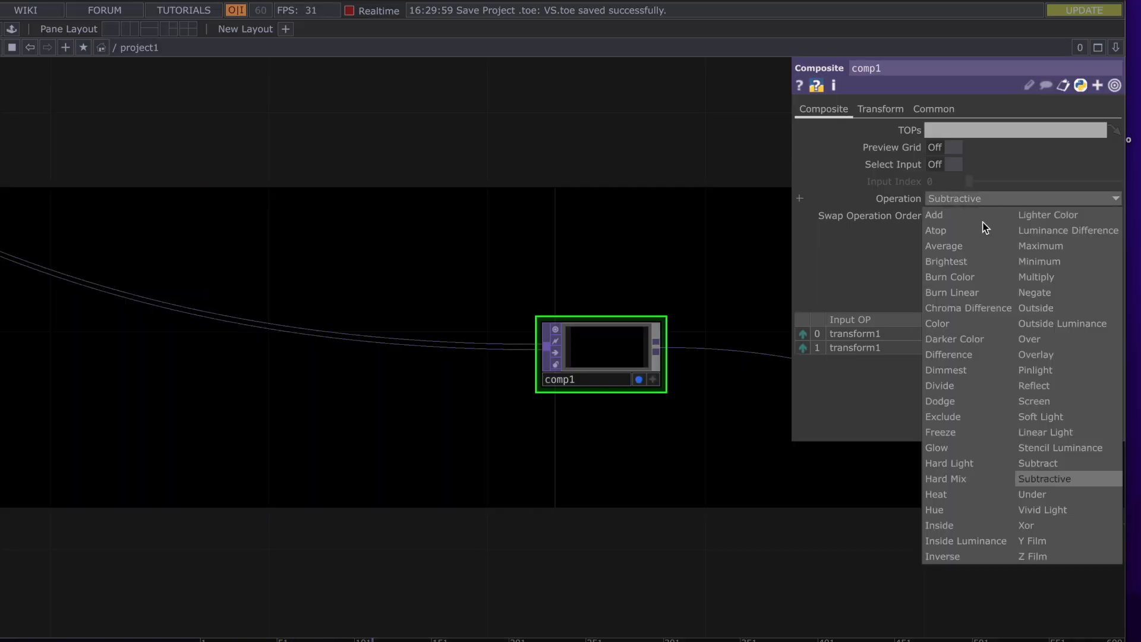
pyautogui.click(1042, 466)
# Cycle comp1 through Stencil Luminance, Linear Light, Soft Light and Screen blends
pyautogui.click(991, 201)
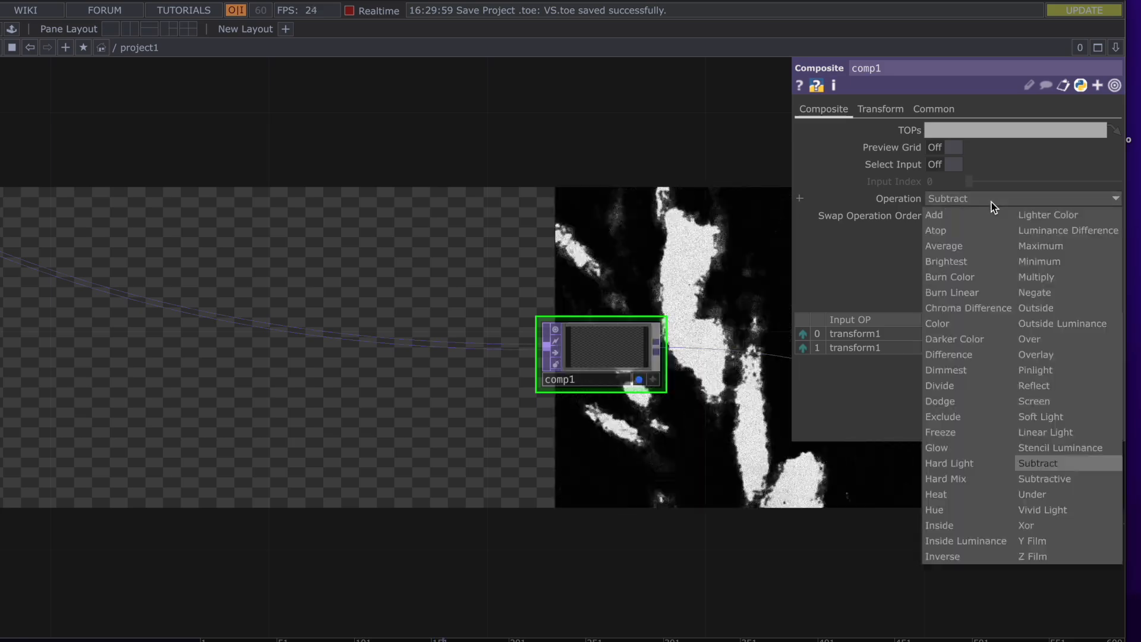
pyautogui.click(1053, 447)
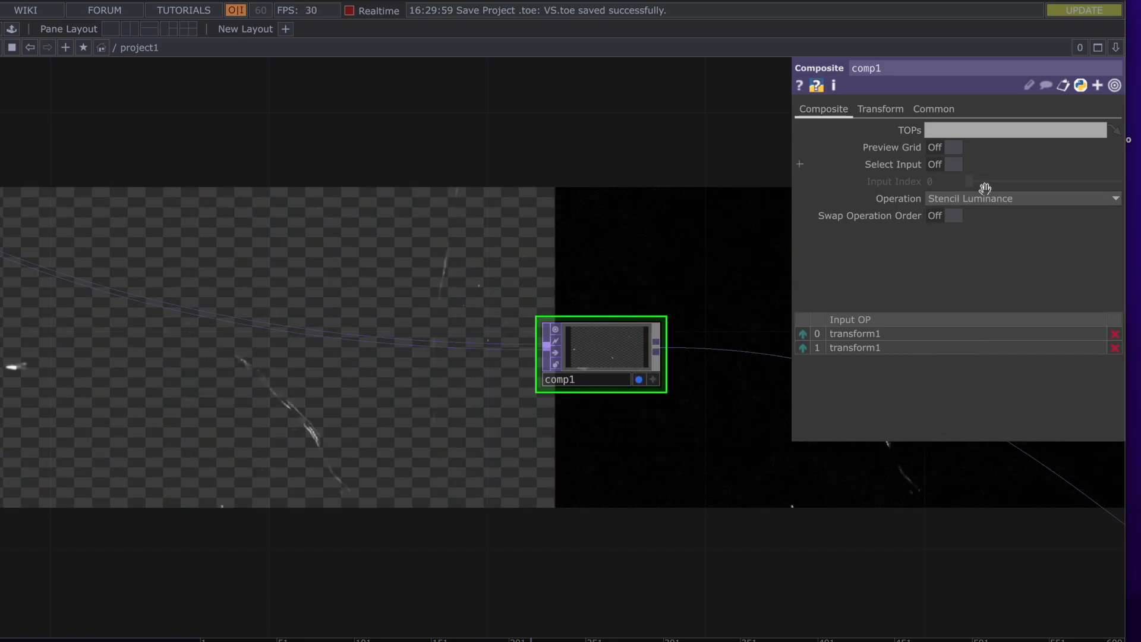
pyautogui.click(976, 201)
pyautogui.click(1044, 432)
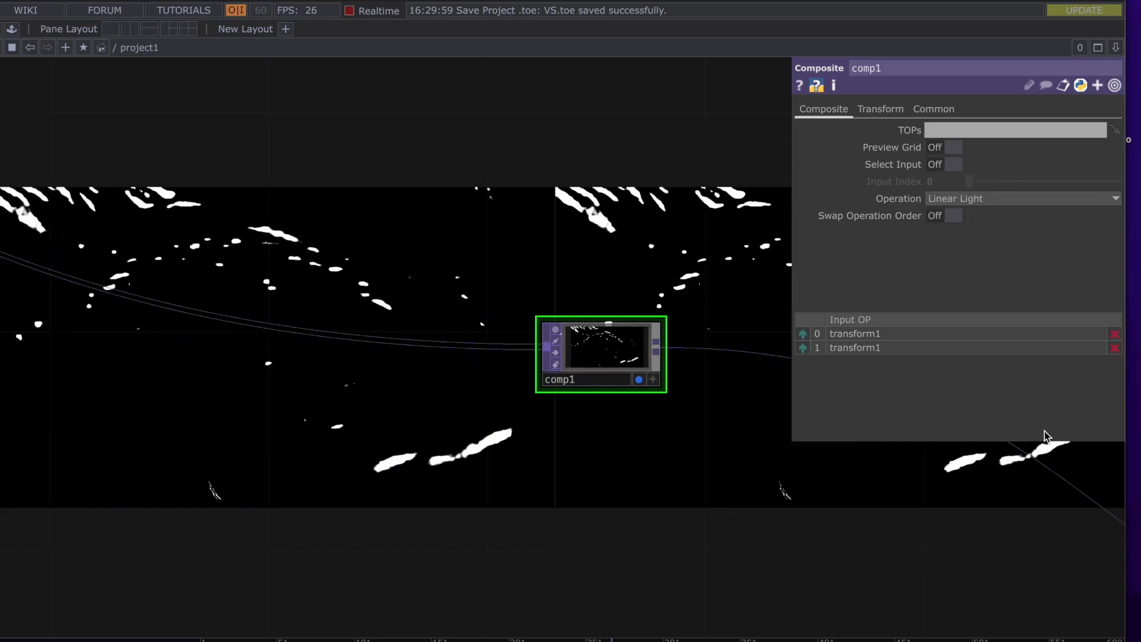
pyautogui.click(989, 198)
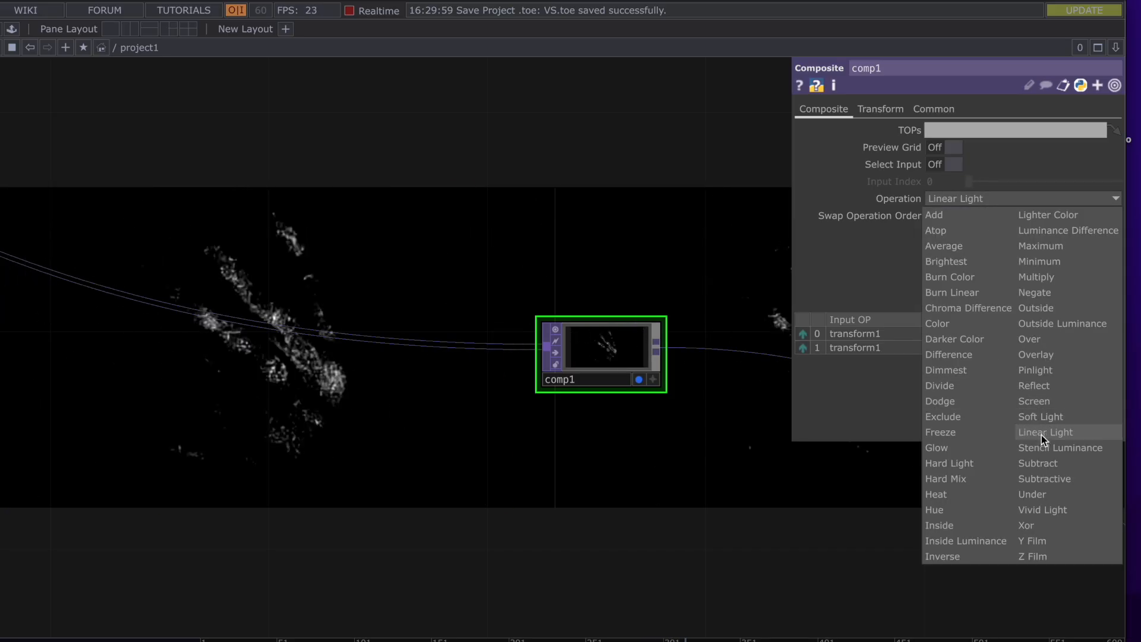
pyautogui.click(1043, 416)
pyautogui.click(958, 198)
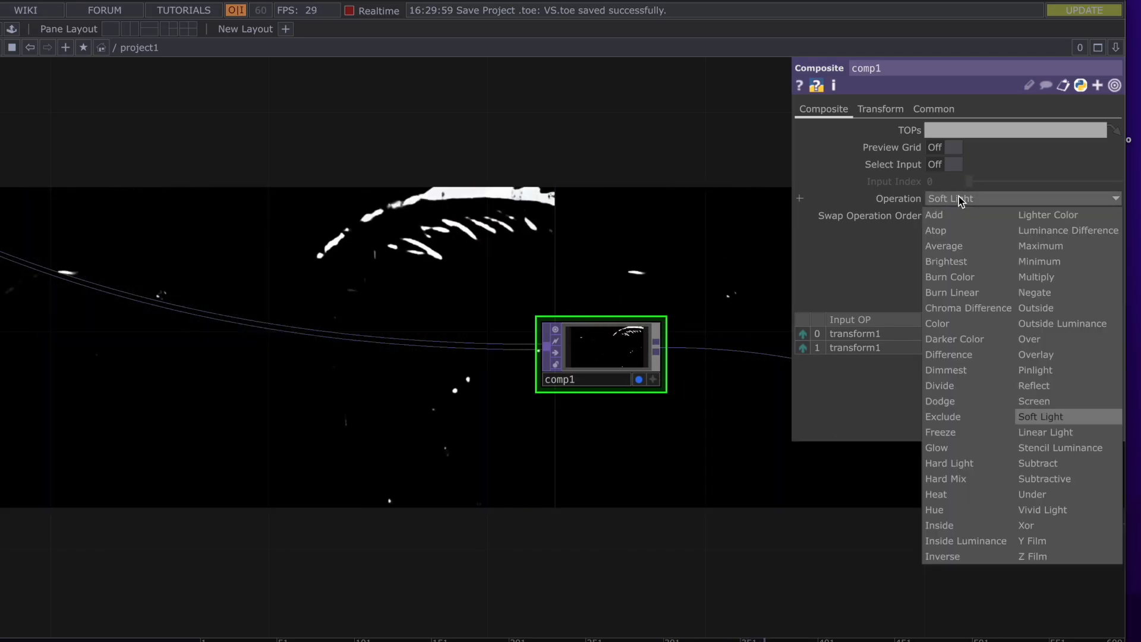
pyautogui.click(1032, 404)
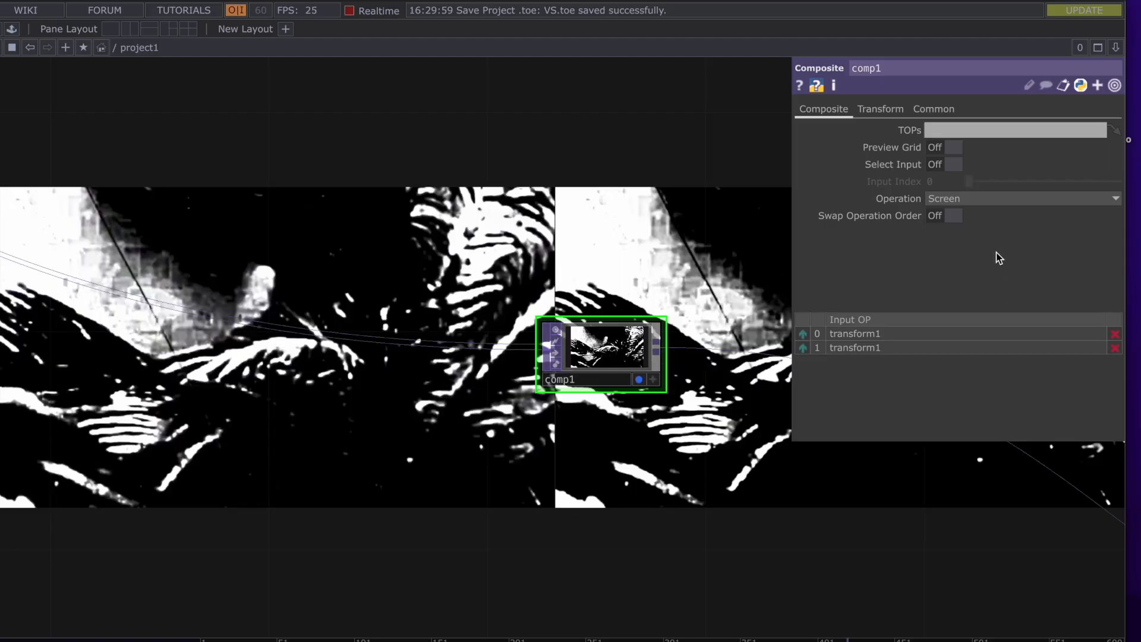
# Try Reflect, Pinlight and Overlay, then return comp1 to Burn Linear
pyautogui.click(987, 199)
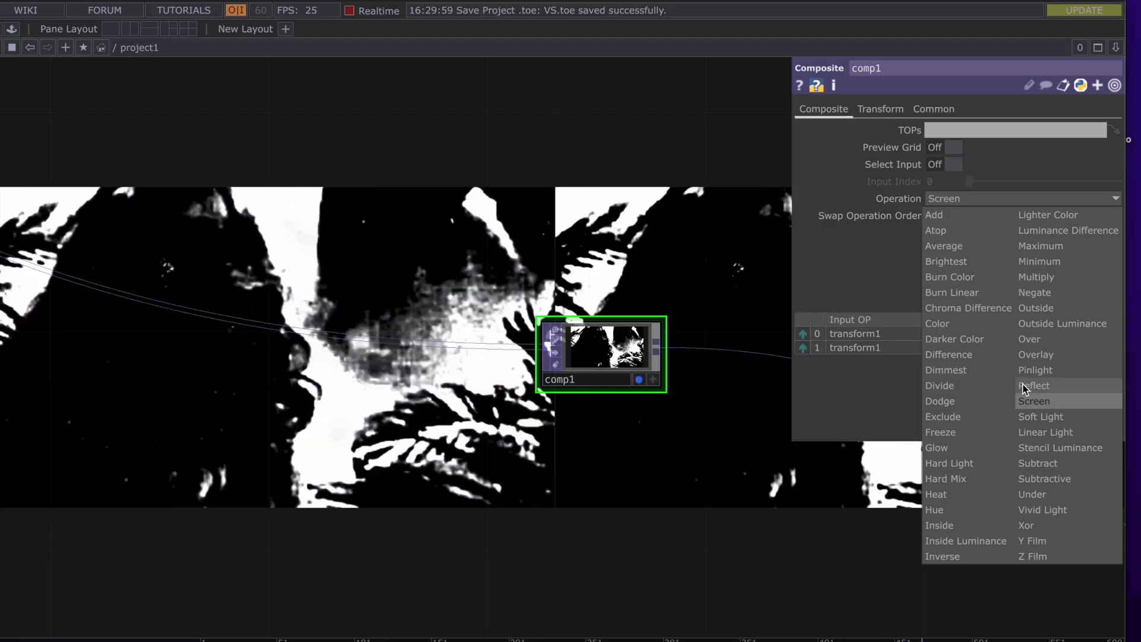
pyautogui.click(1024, 386)
pyautogui.click(972, 200)
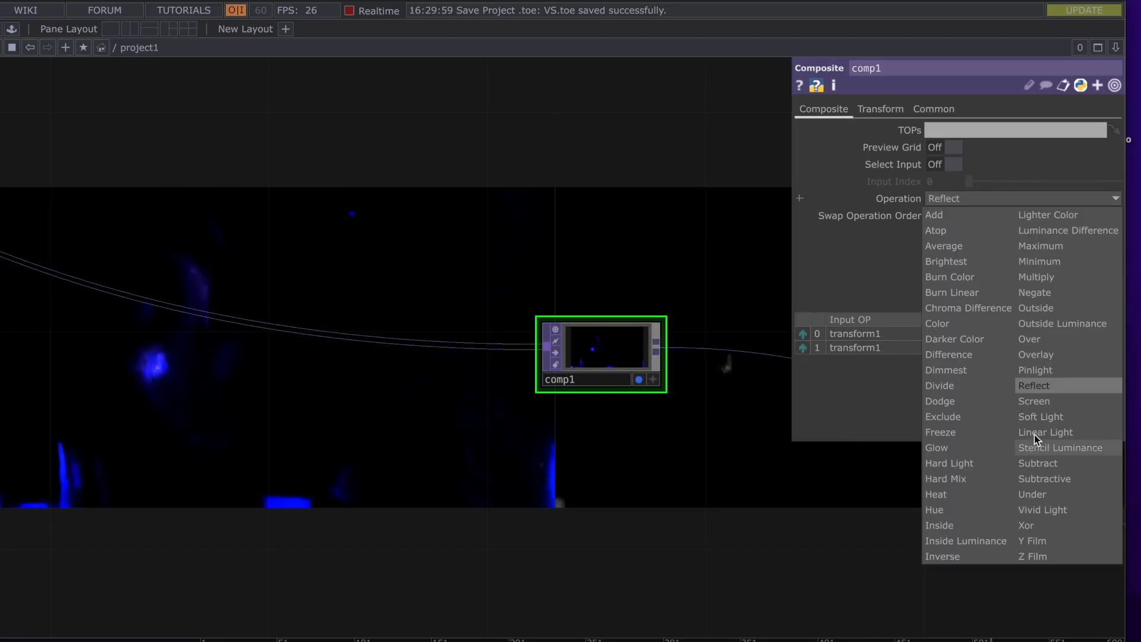
pyautogui.click(1022, 368)
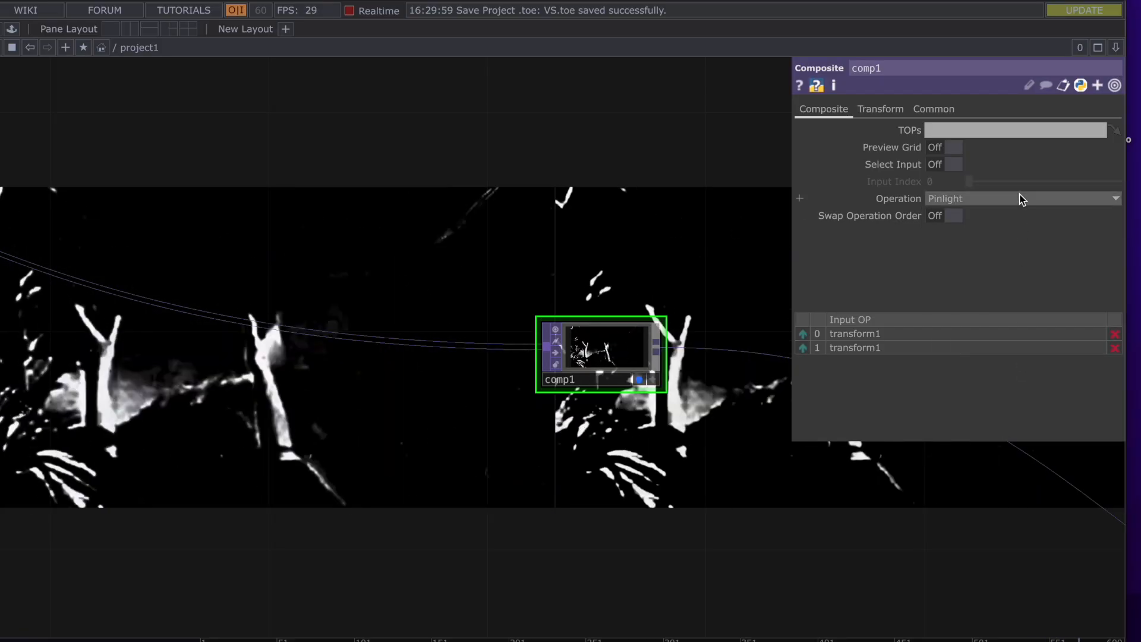
pyautogui.click(1021, 199)
pyautogui.click(1055, 360)
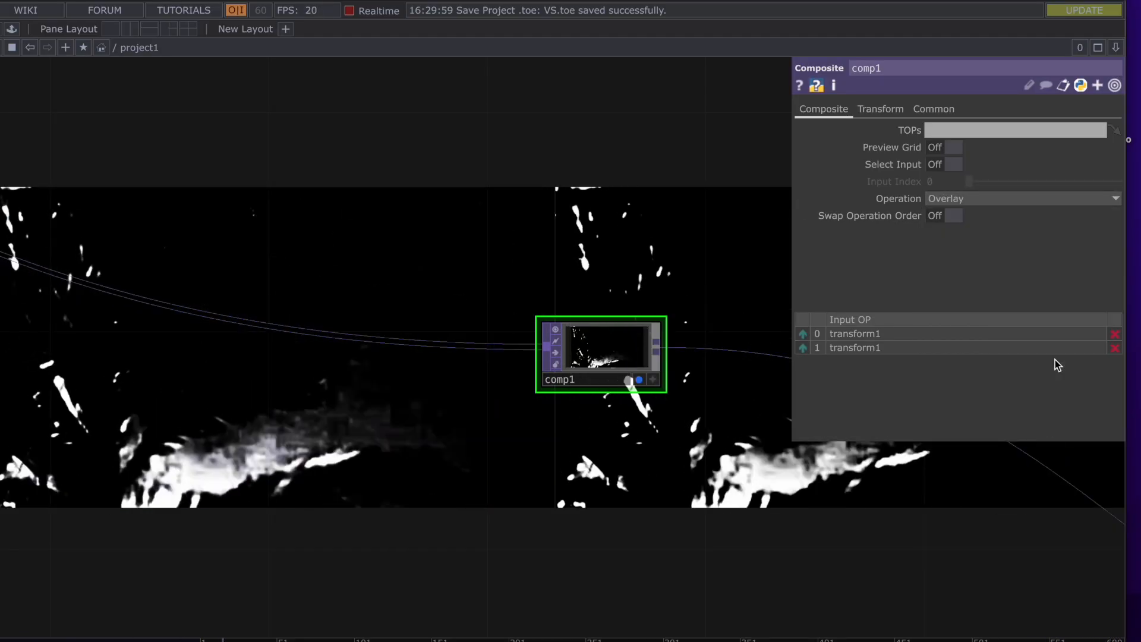
pyautogui.click(984, 200)
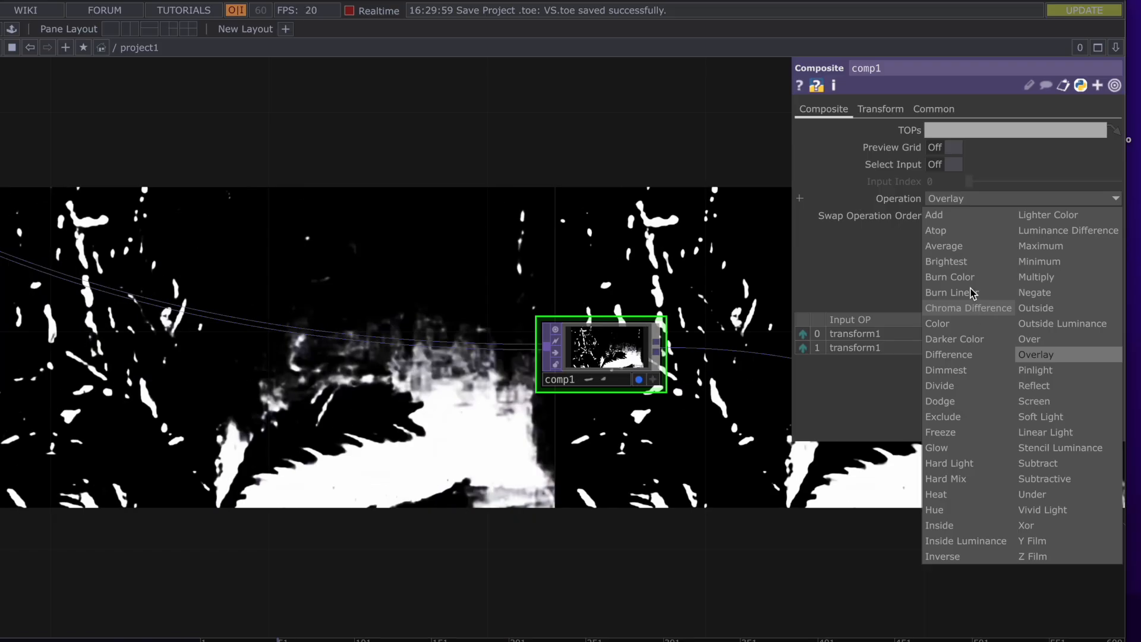
pyautogui.click(970, 291)
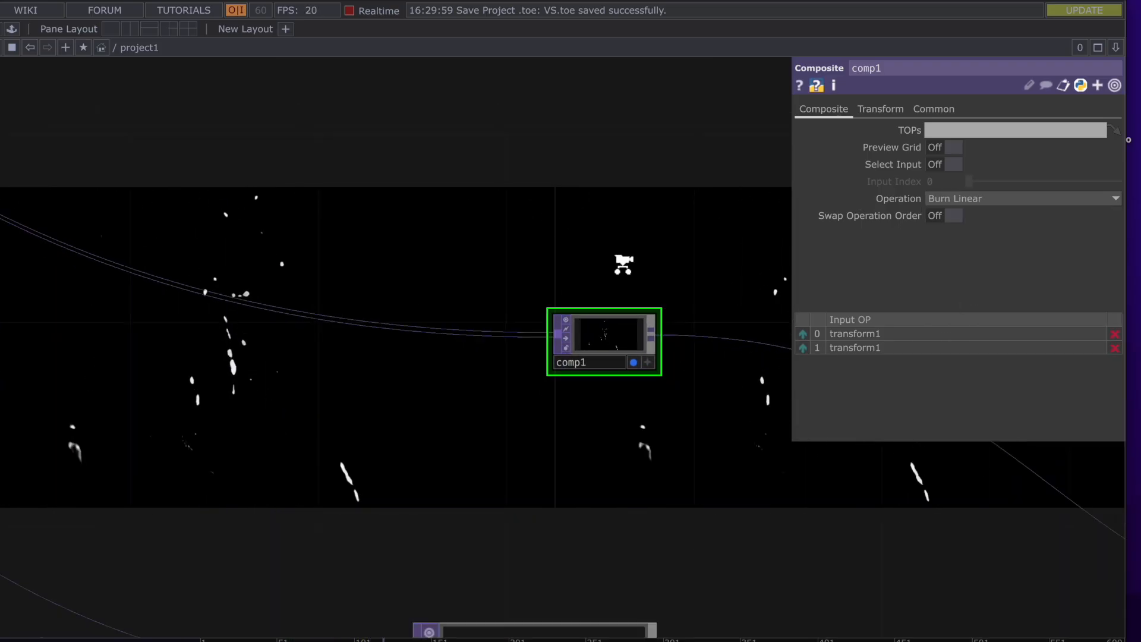
pyautogui.scroll(-2, 622, 266)
# Open noise1's output in a floating viewer and shrink it beside its parameters
pyautogui.moveTo(459, 273); pyautogui.dragTo(285, 288)
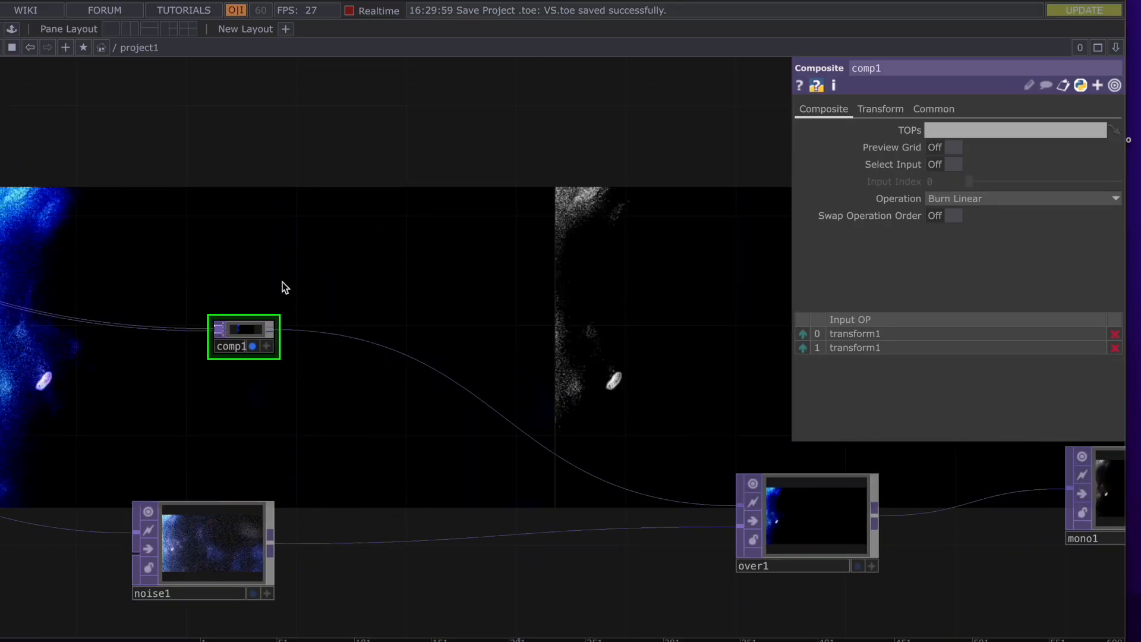
pyautogui.moveTo(415, 245); pyautogui.dragTo(587, 217)
pyautogui.scroll(4, 385, 521)
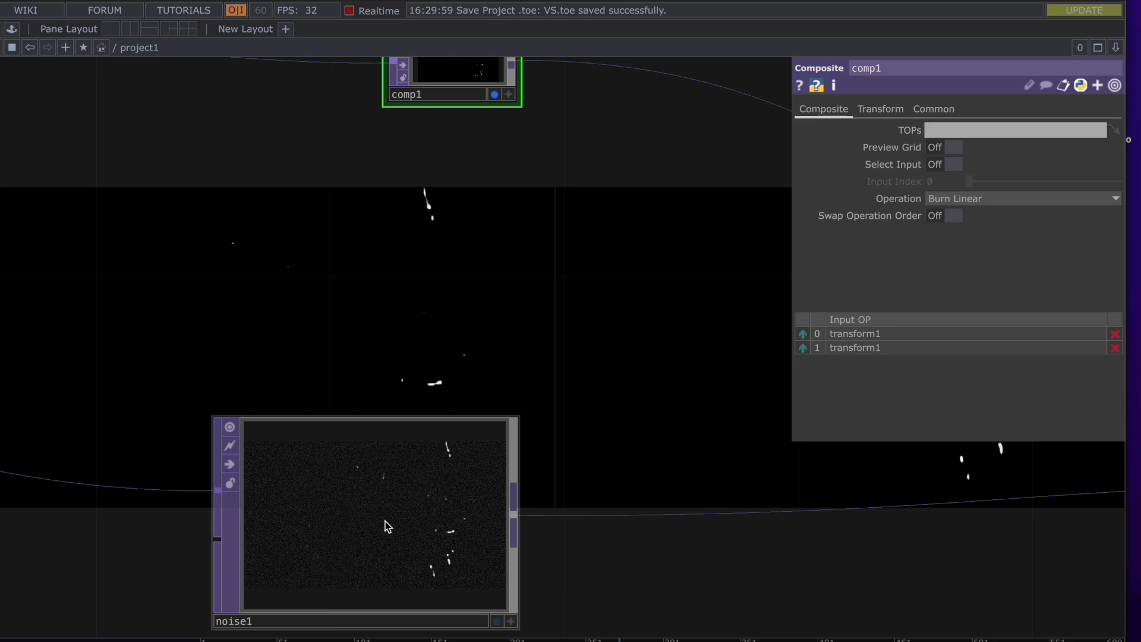
pyautogui.click(385, 522)
pyautogui.rightClick(385, 522)
pyautogui.click(410, 508)
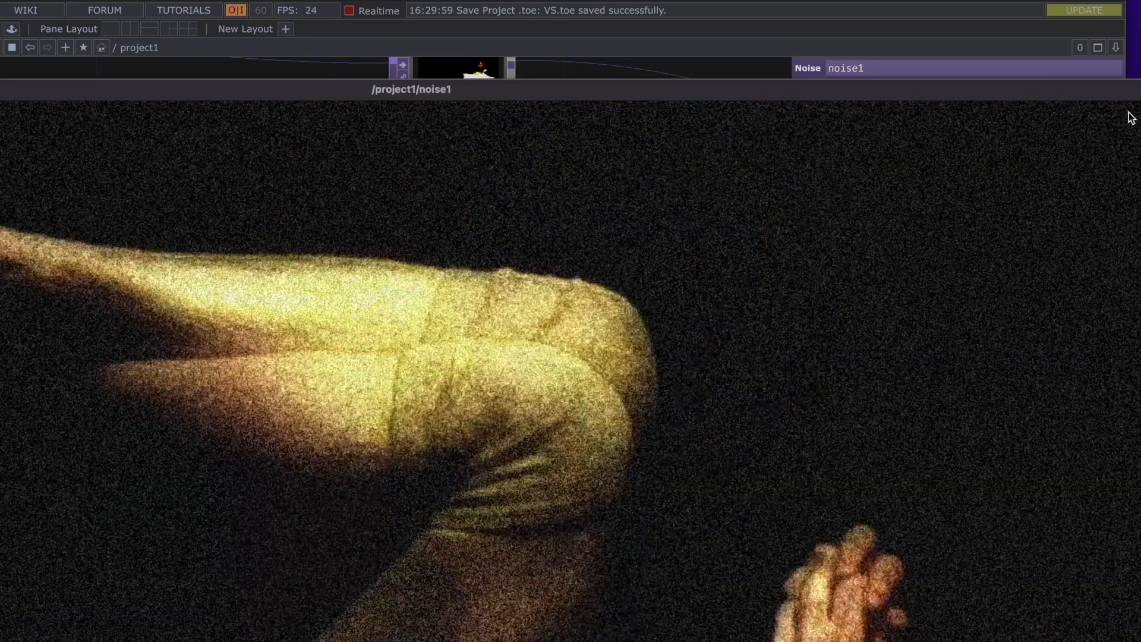
pyautogui.moveTo(1126, 89); pyautogui.dragTo(600, 319)
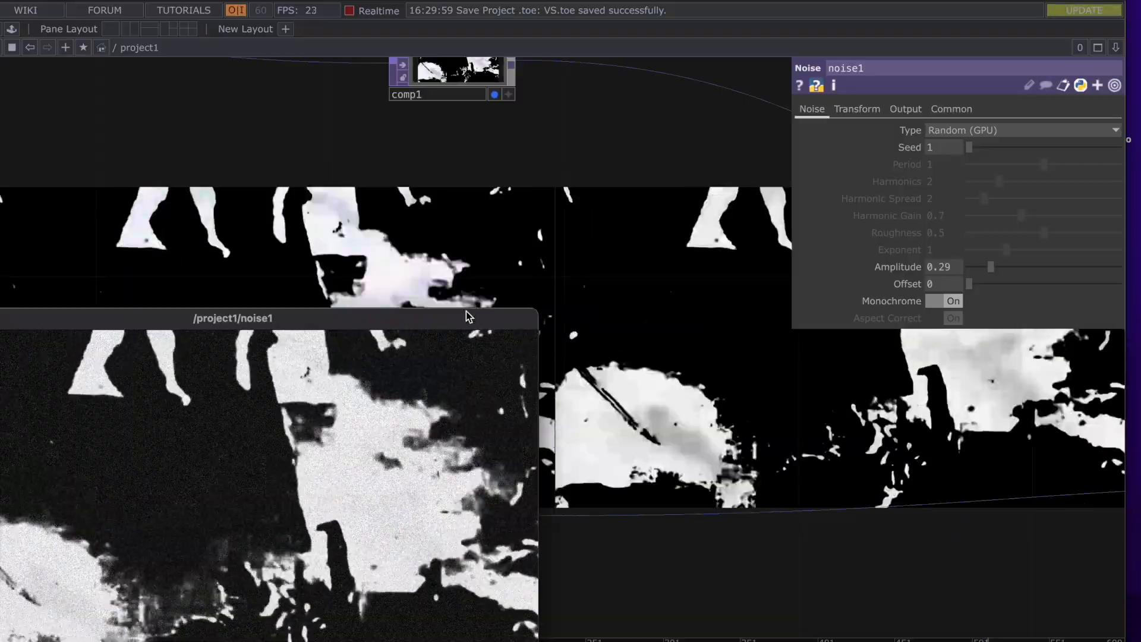
pyautogui.moveTo(454, 320); pyautogui.dragTo(629, 116)
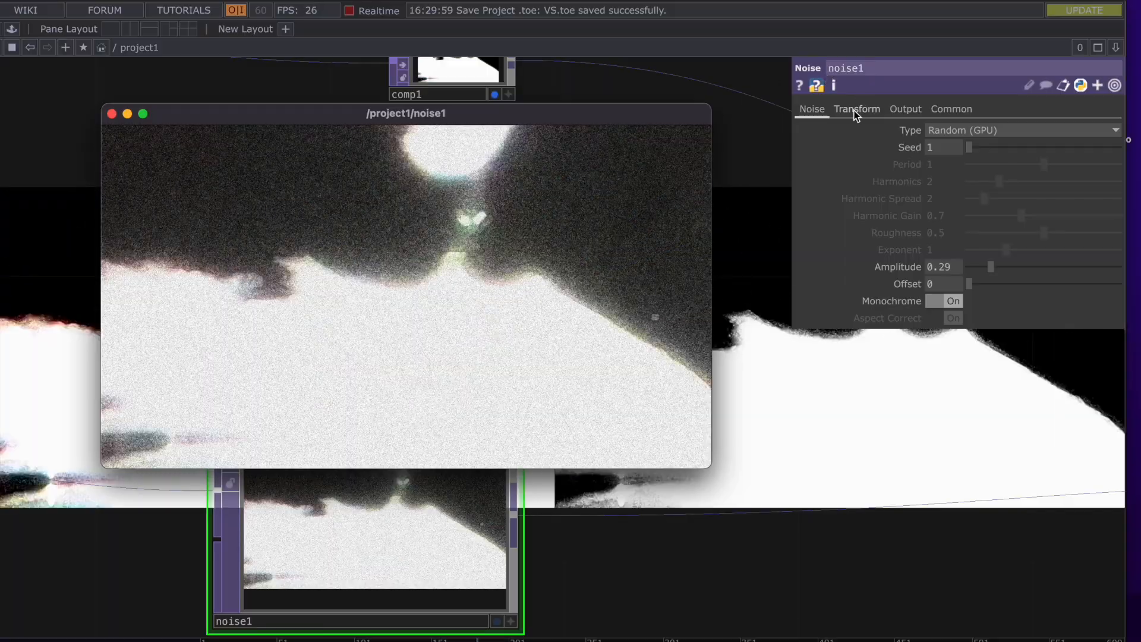
# Check noise1's Transform settings, close the viewer and pan the network to over1
pyautogui.click(855, 110)
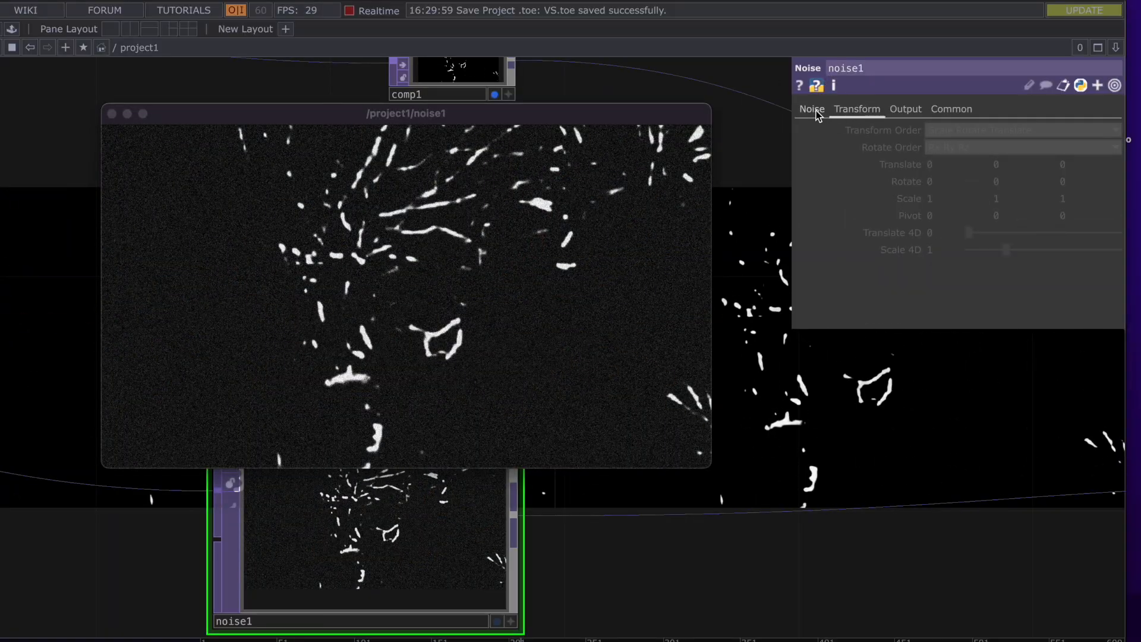
pyautogui.scroll(-2, 984, 218)
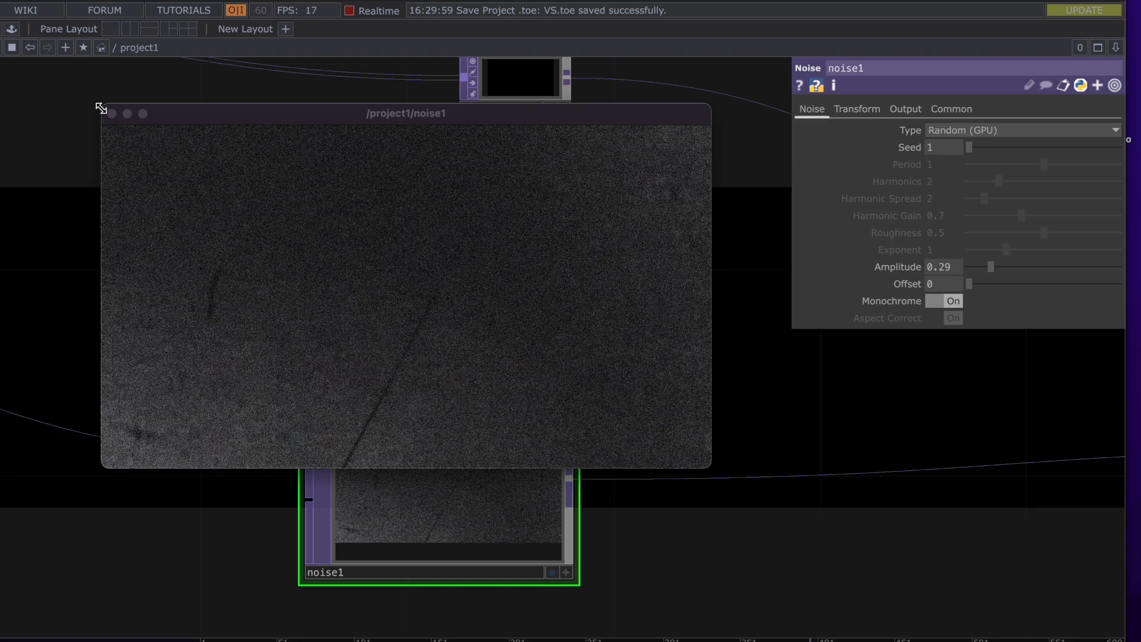
pyautogui.click(113, 116)
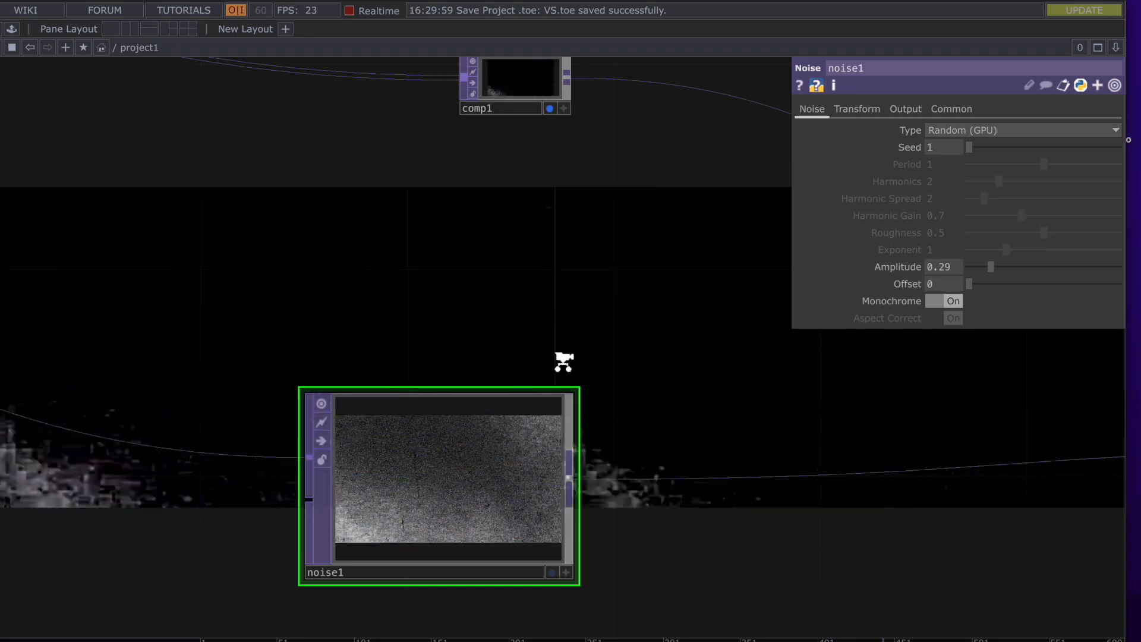
pyautogui.moveTo(458, 285); pyautogui.dragTo(110, 288)
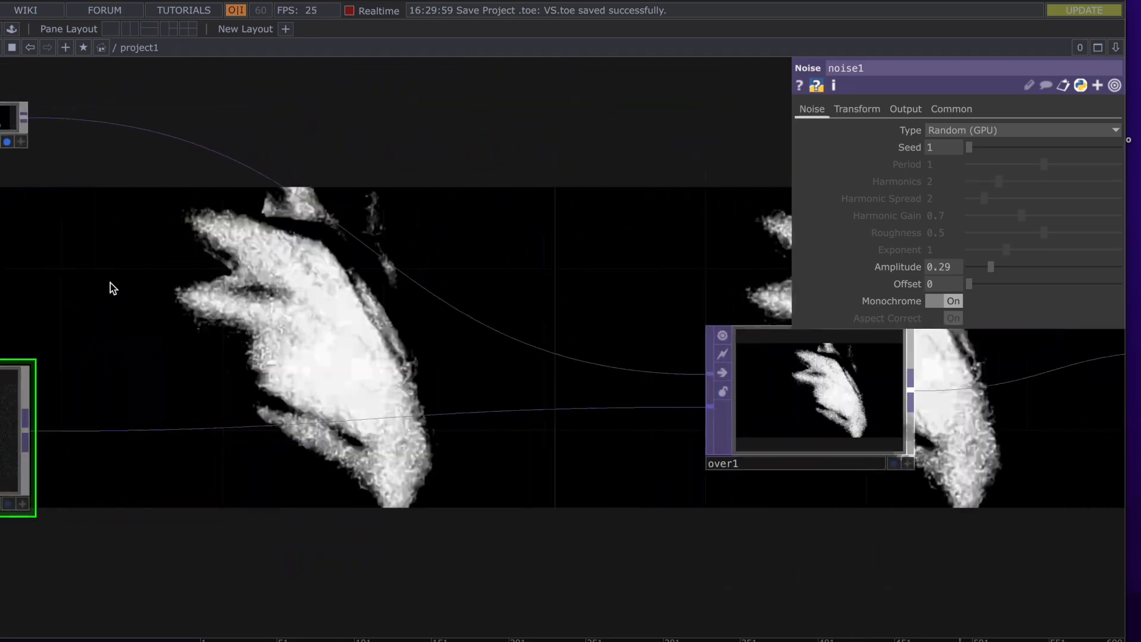
# Open over1's output in a floating viewer, reposition it, then close it
pyautogui.moveTo(515, 231); pyautogui.dragTo(149, 230)
pyautogui.click(501, 397)
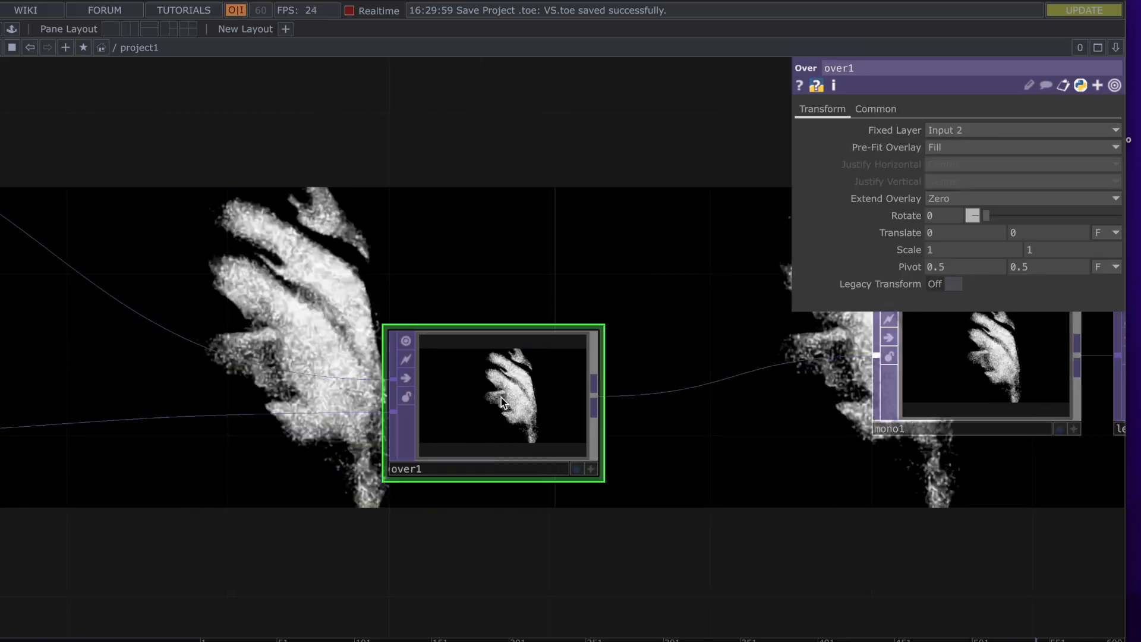
pyautogui.rightClick(501, 397)
pyautogui.click(525, 408)
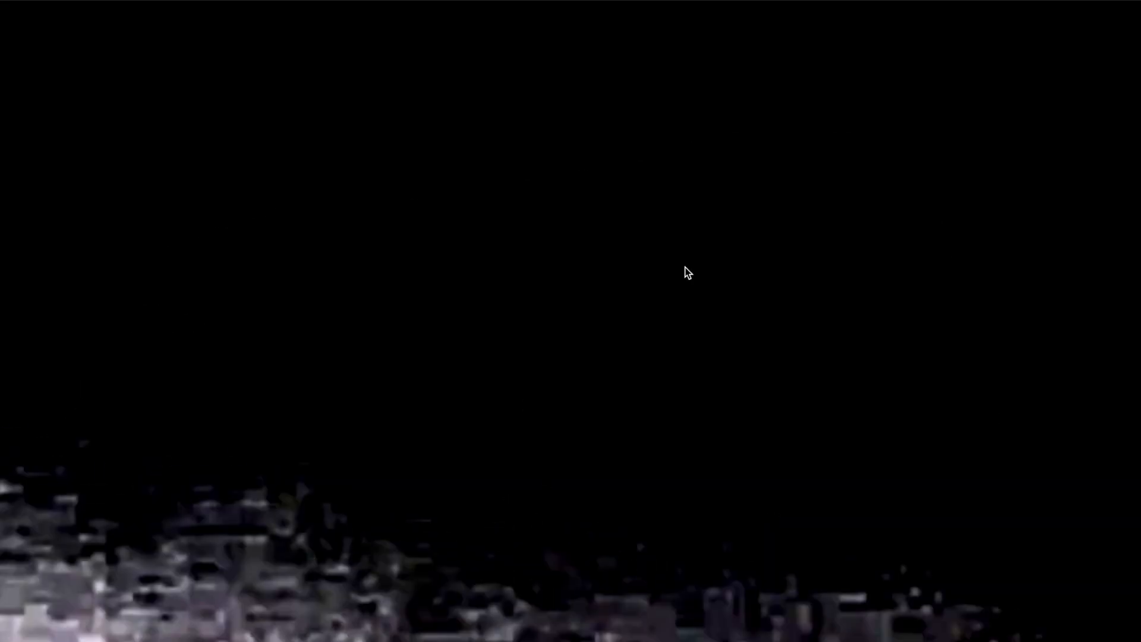
pyautogui.moveTo(1010, 0); pyautogui.dragTo(767, 97)
pyautogui.moveTo(926, 98); pyautogui.dragTo(378, 416)
pyautogui.moveTo(259, 428); pyautogui.dragTo(857, 31)
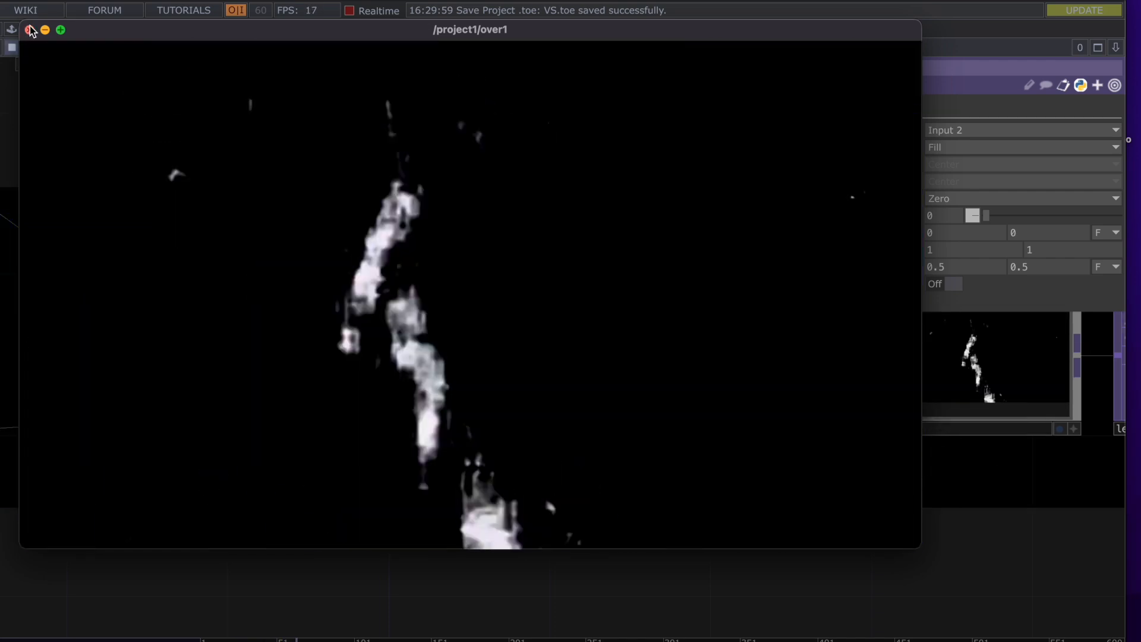
pyautogui.click(29, 29)
pyautogui.scroll(-2, 581, 204)
# Select mono1, try Monochrome at 0, then undo back to 1
pyautogui.moveTo(643, 227); pyautogui.dragTo(321, 260)
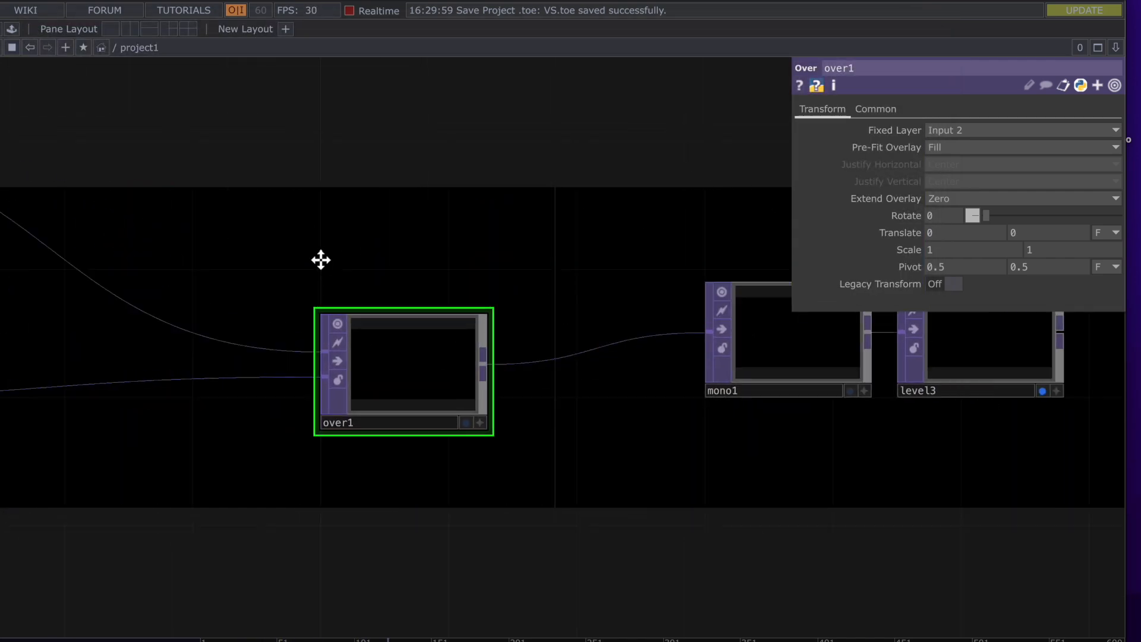
pyautogui.click(575, 375)
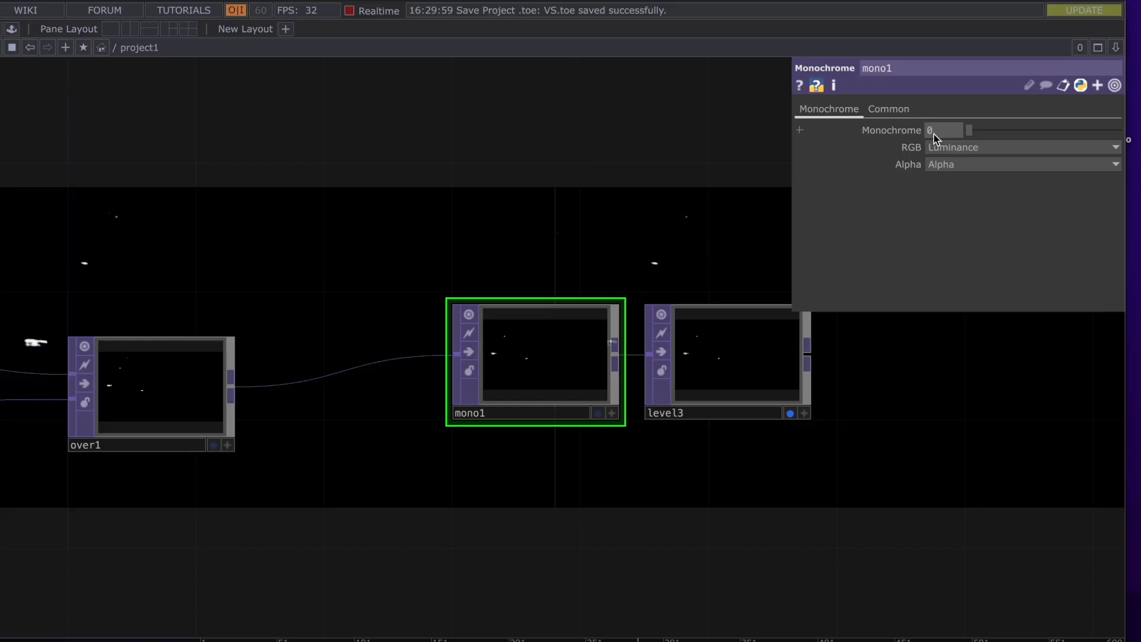
pyautogui.moveTo(595, 219); pyautogui.dragTo(612, 388)
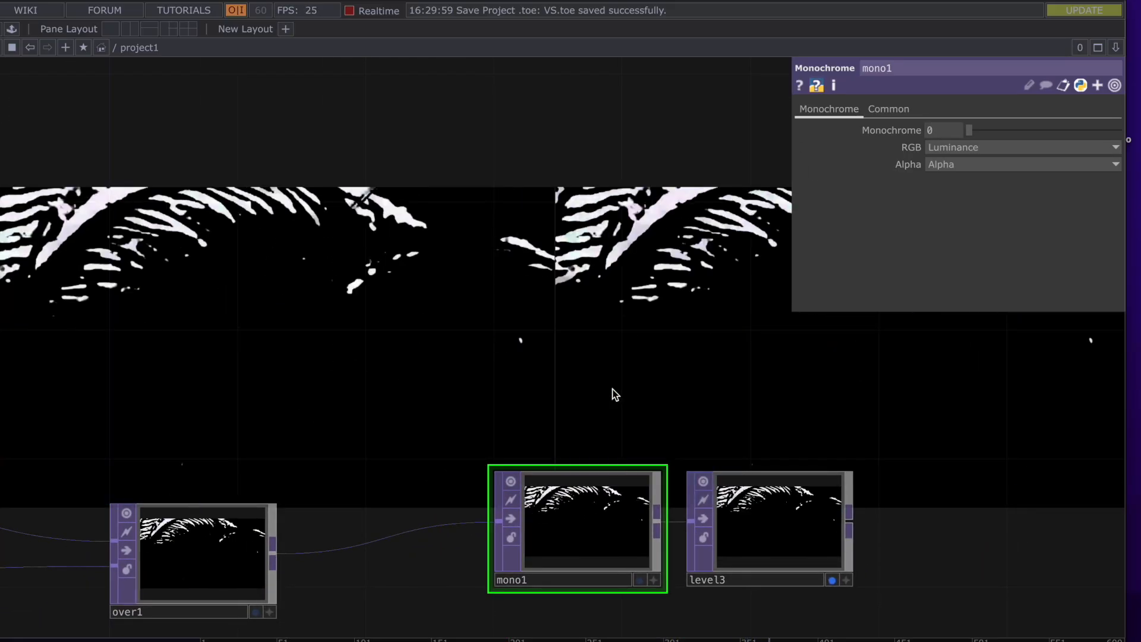
pyautogui.press('super+z')
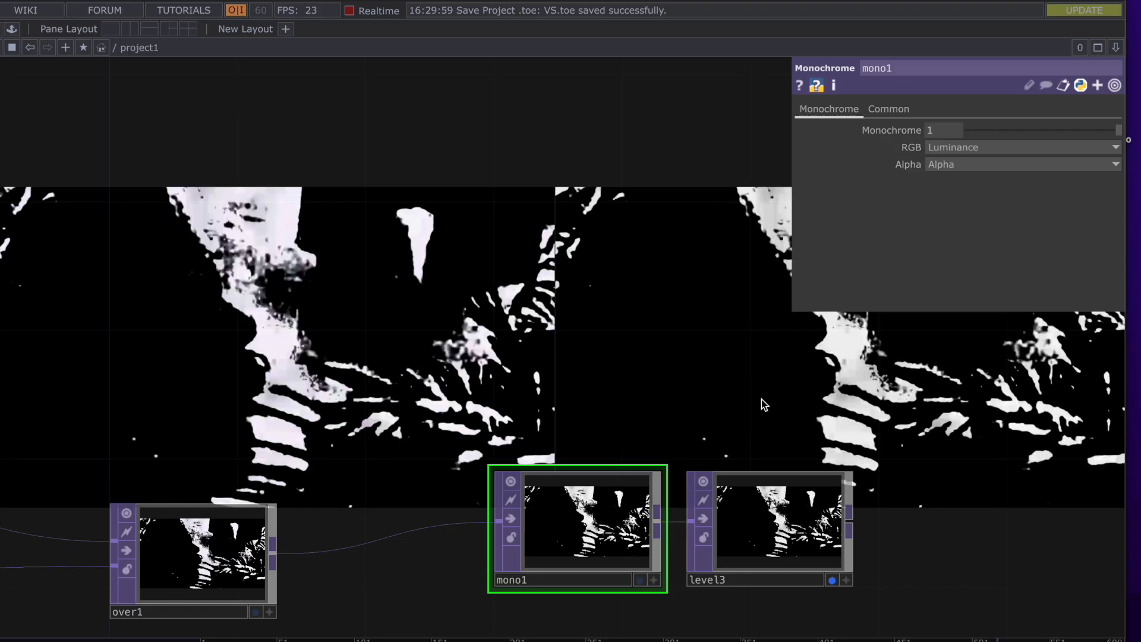
# Re-centre the network on over1, mono1 and level3, and select level3
pyautogui.moveTo(761, 400); pyautogui.dragTo(534, 356)
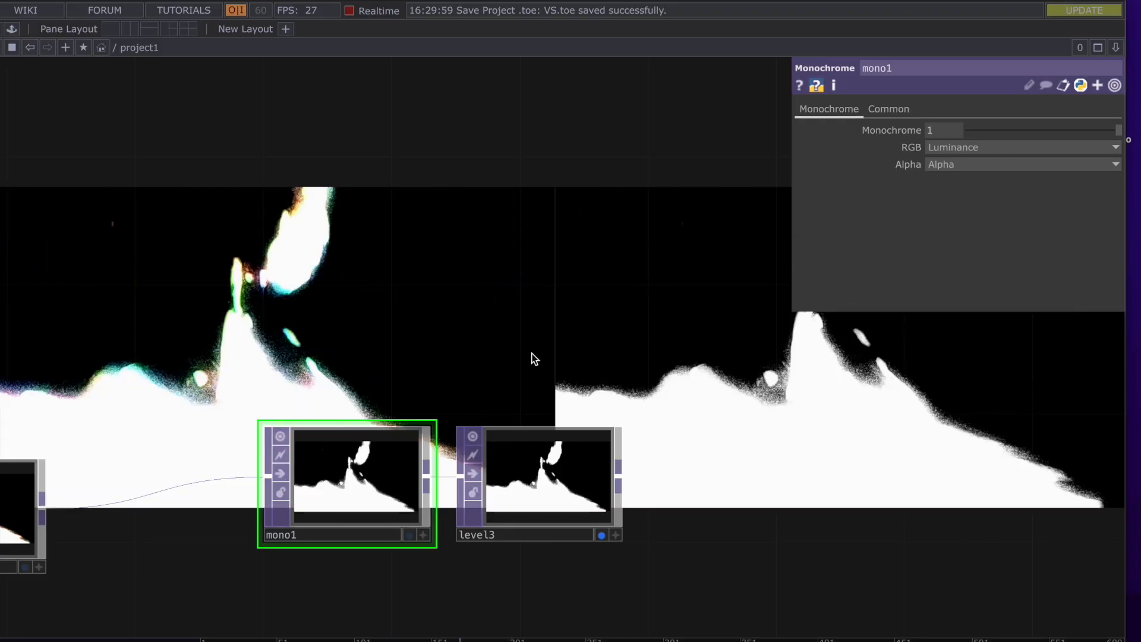
pyautogui.scroll(-3, 532, 352)
pyautogui.moveTo(395, 304); pyautogui.dragTo(927, 377)
pyautogui.scroll(-2, 714, 400)
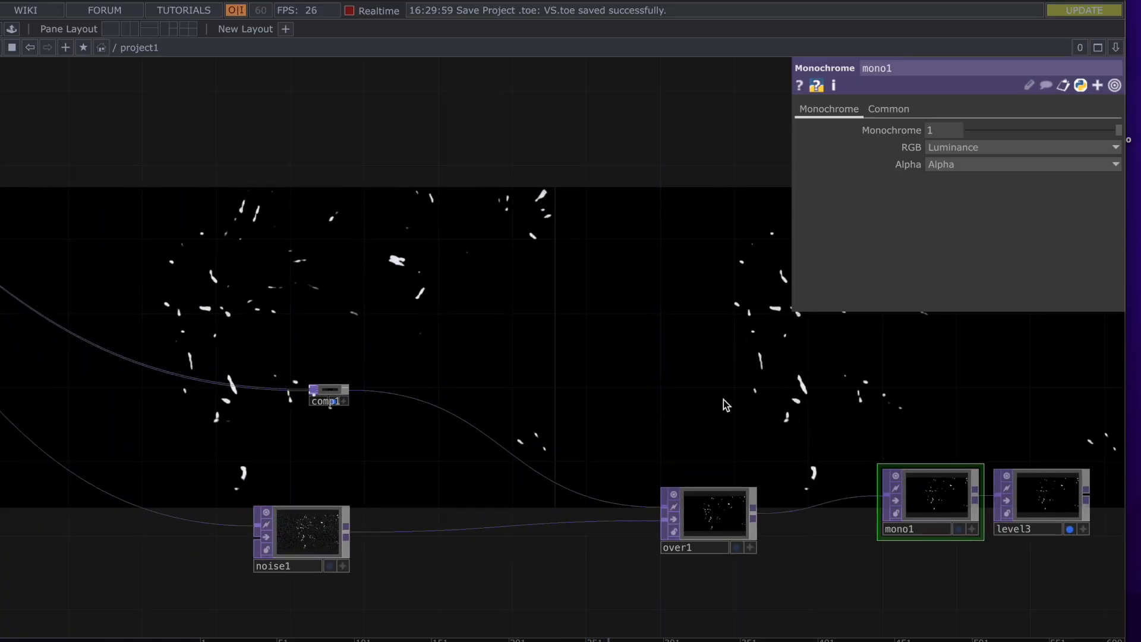
pyautogui.moveTo(602, 365); pyautogui.dragTo(541, 346)
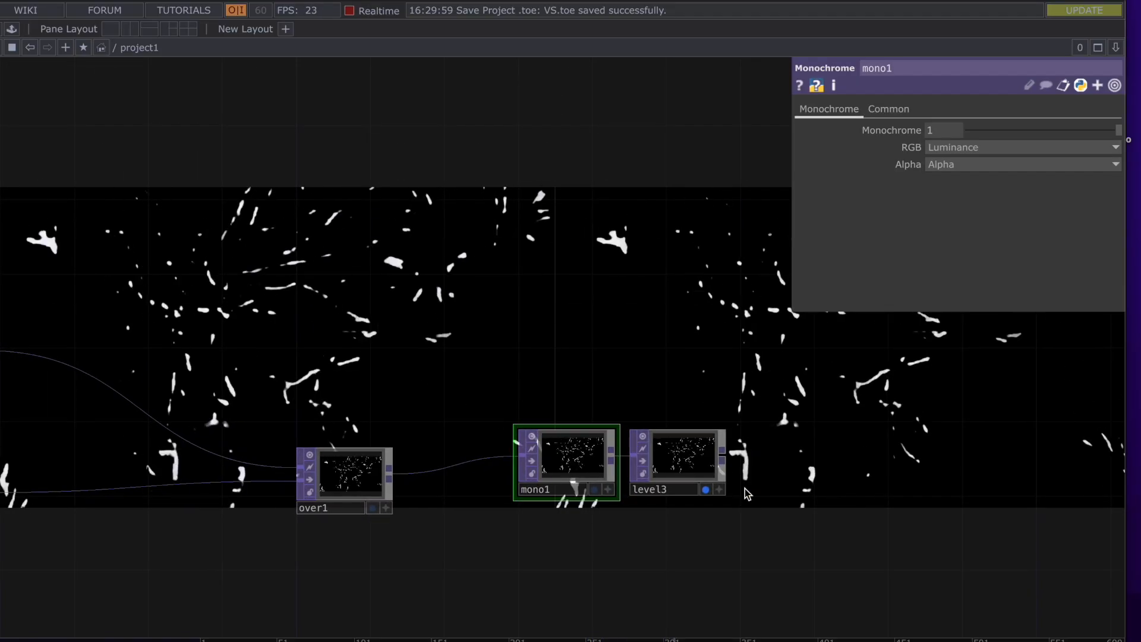
pyautogui.click(684, 467)
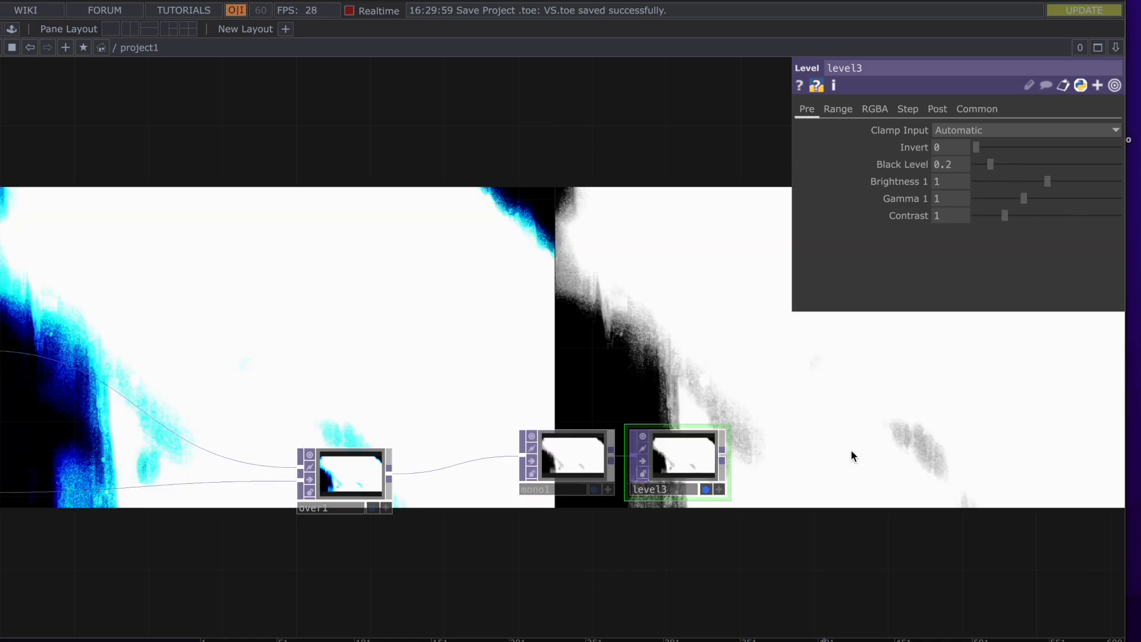
# Test level3's Contrast at 5, then Gamma 3 and Brightness 2, undoing both
pyautogui.moveTo(854, 451); pyautogui.dragTo(731, 390)
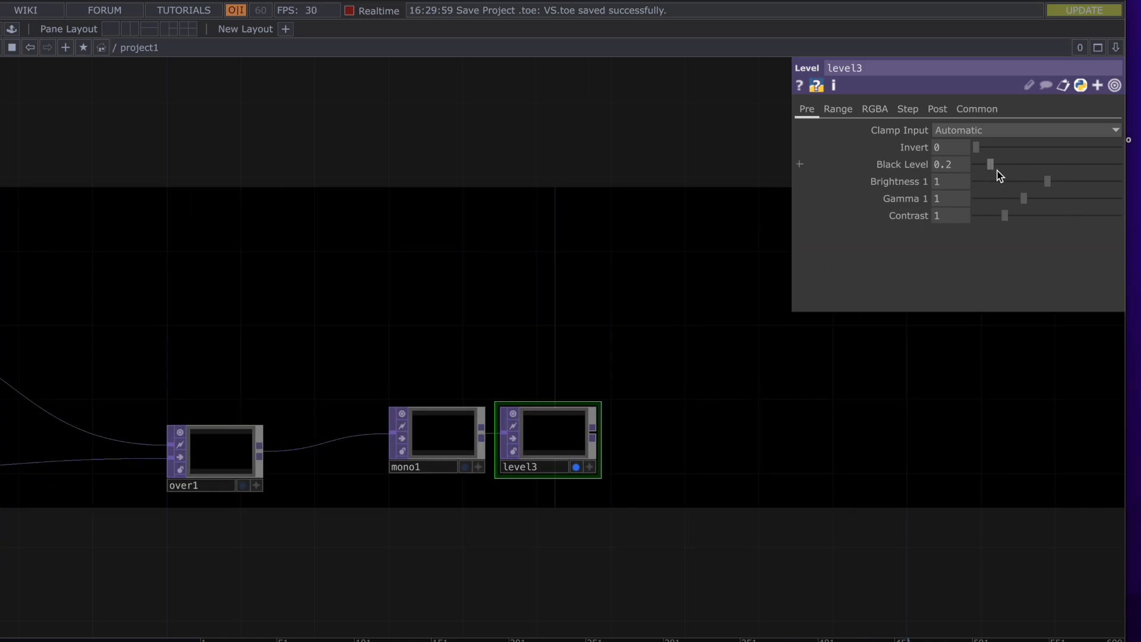
pyautogui.moveTo(1005, 215); pyautogui.dragTo(1130, 205)
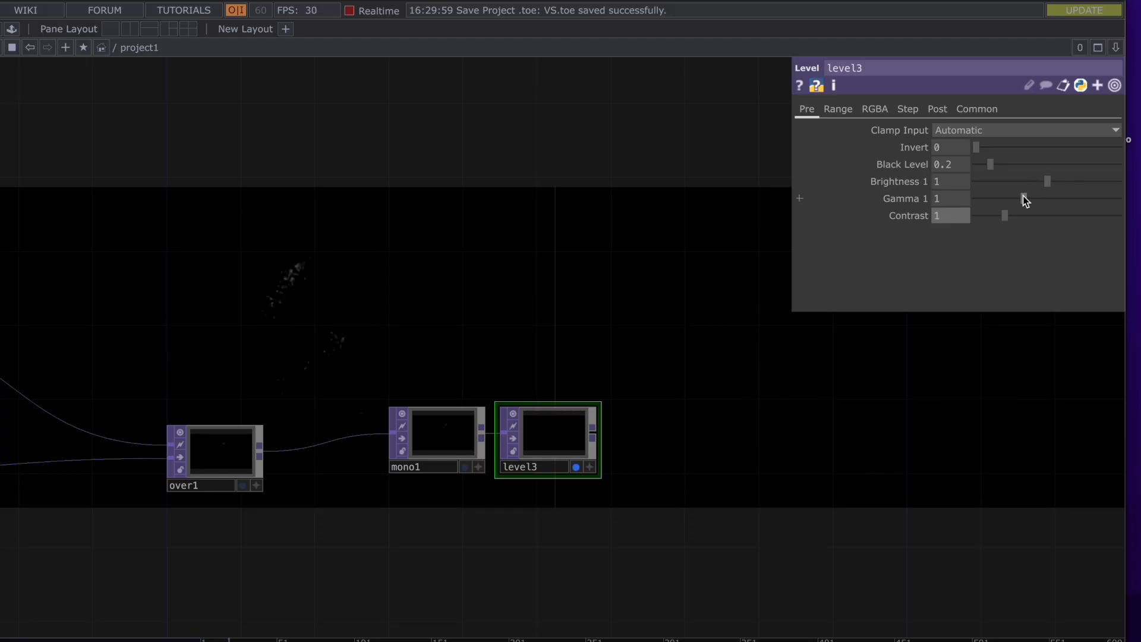
pyautogui.moveTo(1023, 197); pyautogui.dragTo(911, 202)
pyautogui.press('super+z')
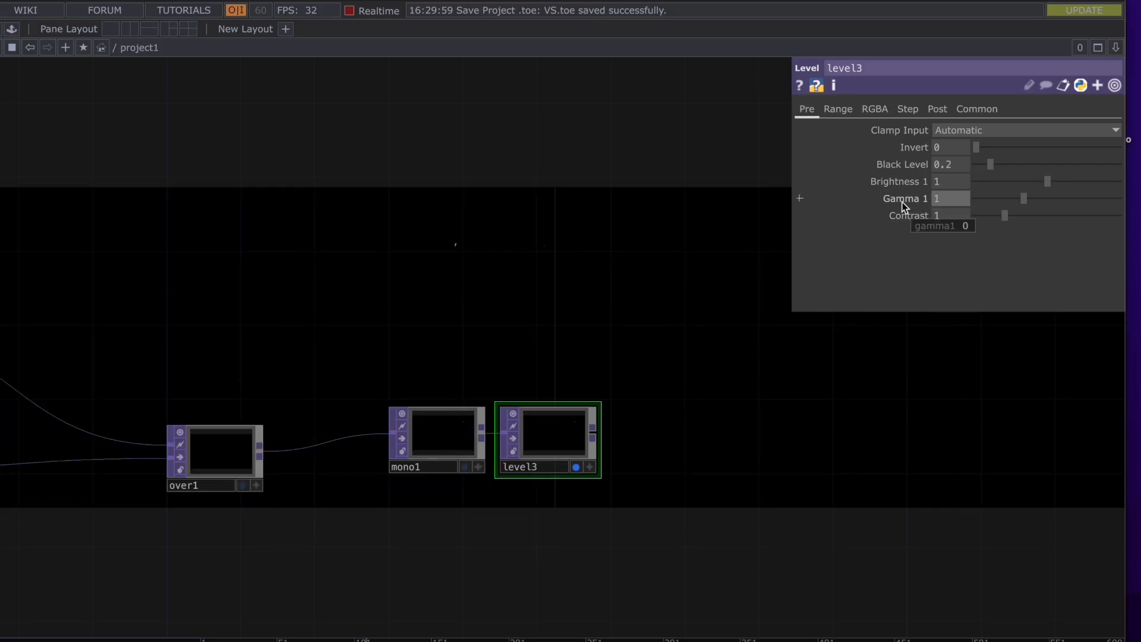
pyautogui.moveTo(1048, 182); pyautogui.dragTo(980, 183)
pyautogui.press('super+z')
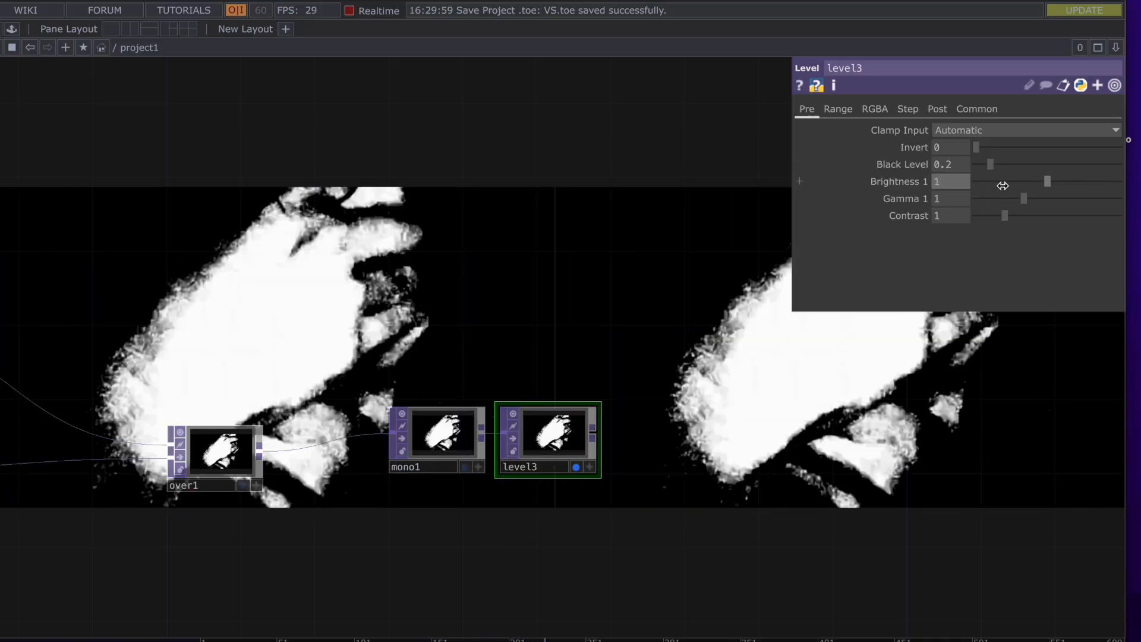
# Push Black Level to 2 and undo to 0.2, try Invert, then pan to comp1 and noise1
pyautogui.moveTo(990, 164); pyautogui.dragTo(957, 188)
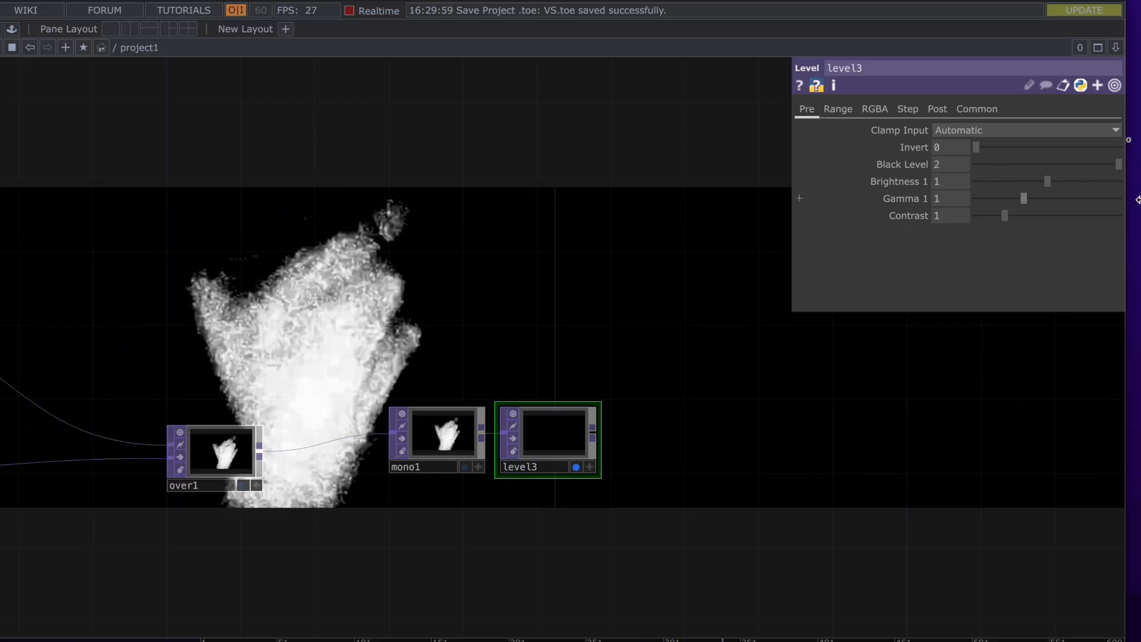
pyautogui.hotkey('ctrl', 'z')
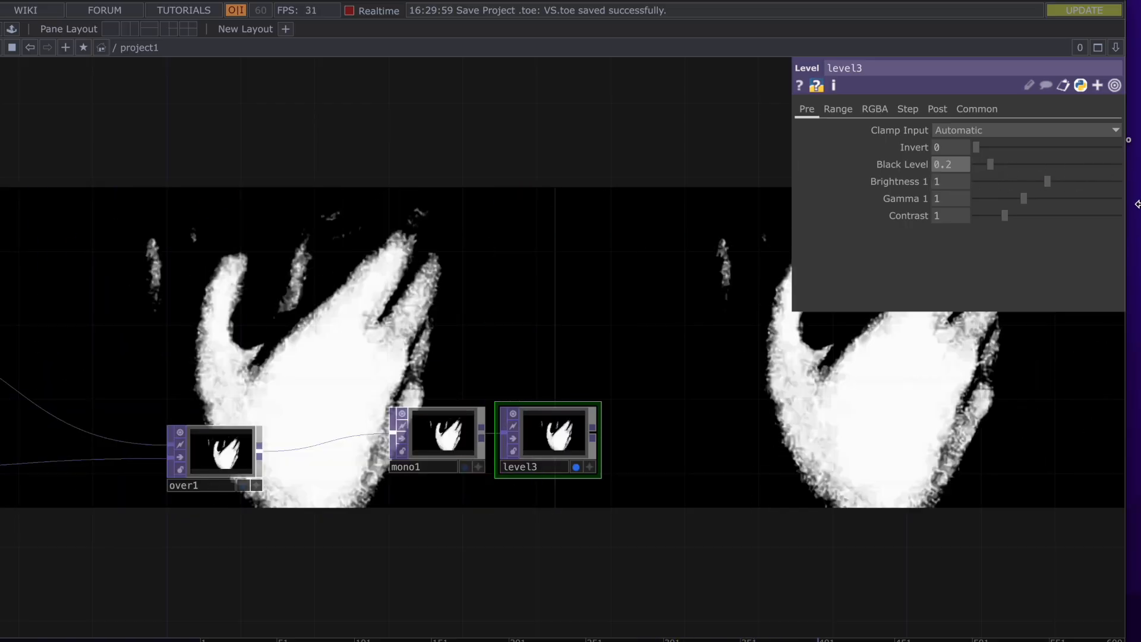
pyautogui.moveTo(976, 146); pyautogui.dragTo(1027, 152)
pyautogui.moveTo(565, 247); pyautogui.dragTo(914, 288)
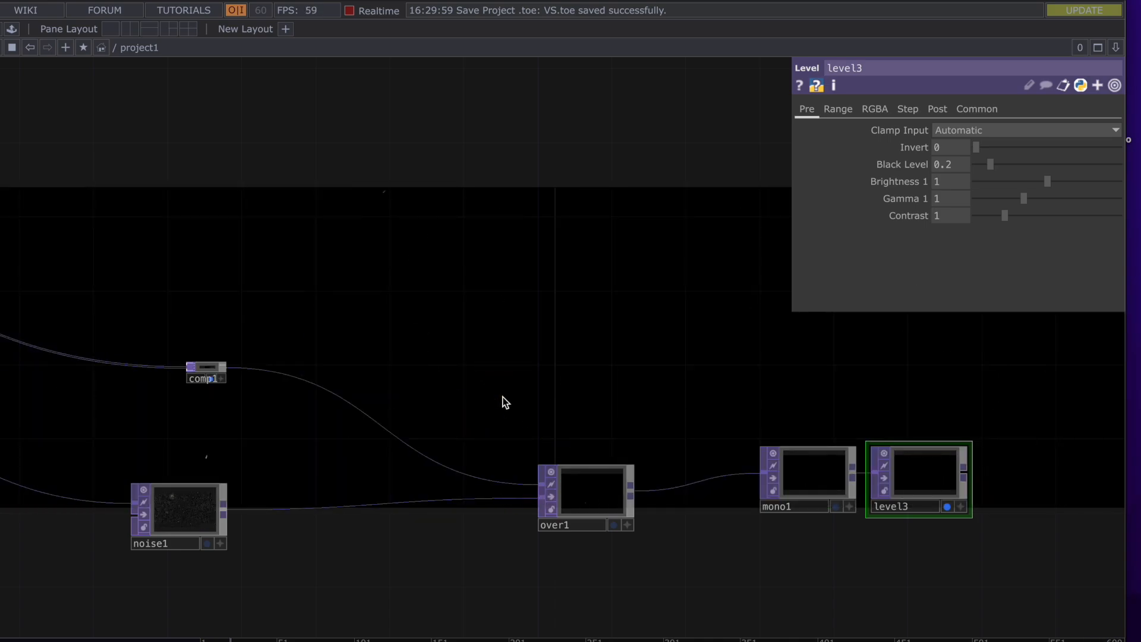
pyautogui.scroll(-3, 504, 401)
# Bypass moviefilein3 through moviefilein8 in the movie file column
pyautogui.moveTo(504, 397); pyautogui.dragTo(843, 361)
pyautogui.scroll(-3, 843, 362)
pyautogui.moveTo(355, 403); pyautogui.dragTo(1036, 444)
pyautogui.moveTo(261, 473); pyautogui.dragTo(857, 441)
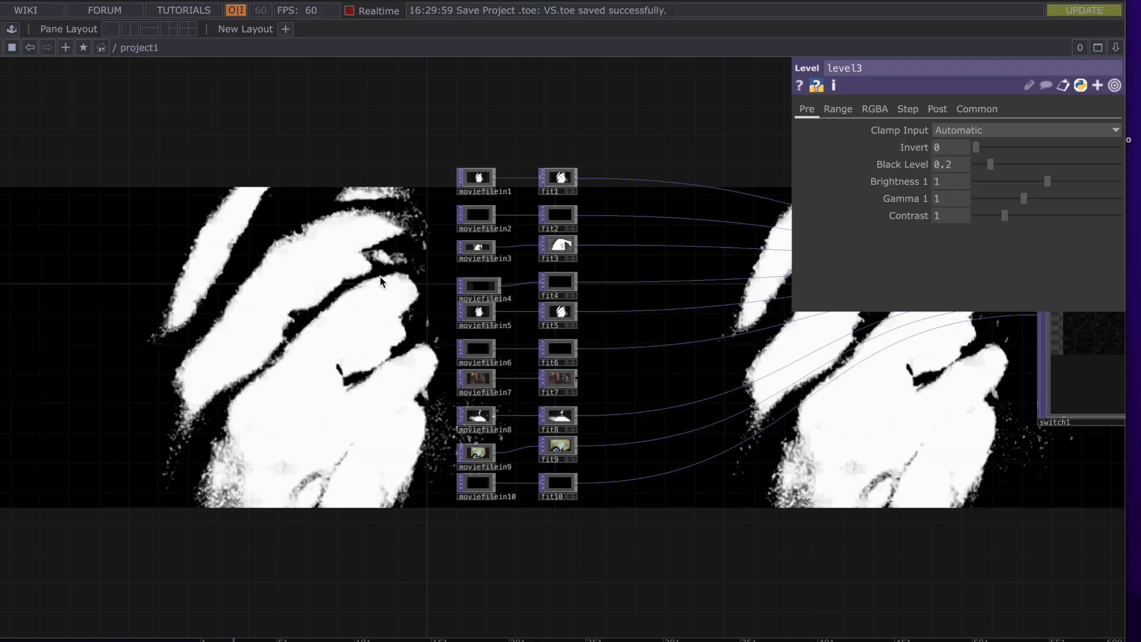
pyautogui.scroll(3, 379, 277)
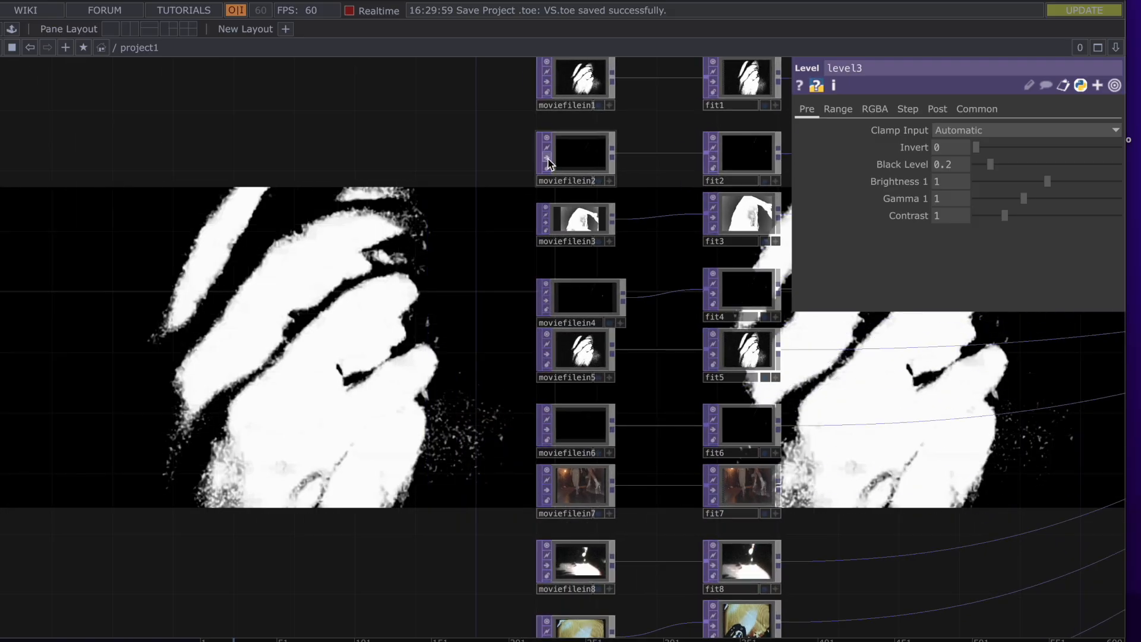
pyautogui.click(546, 222)
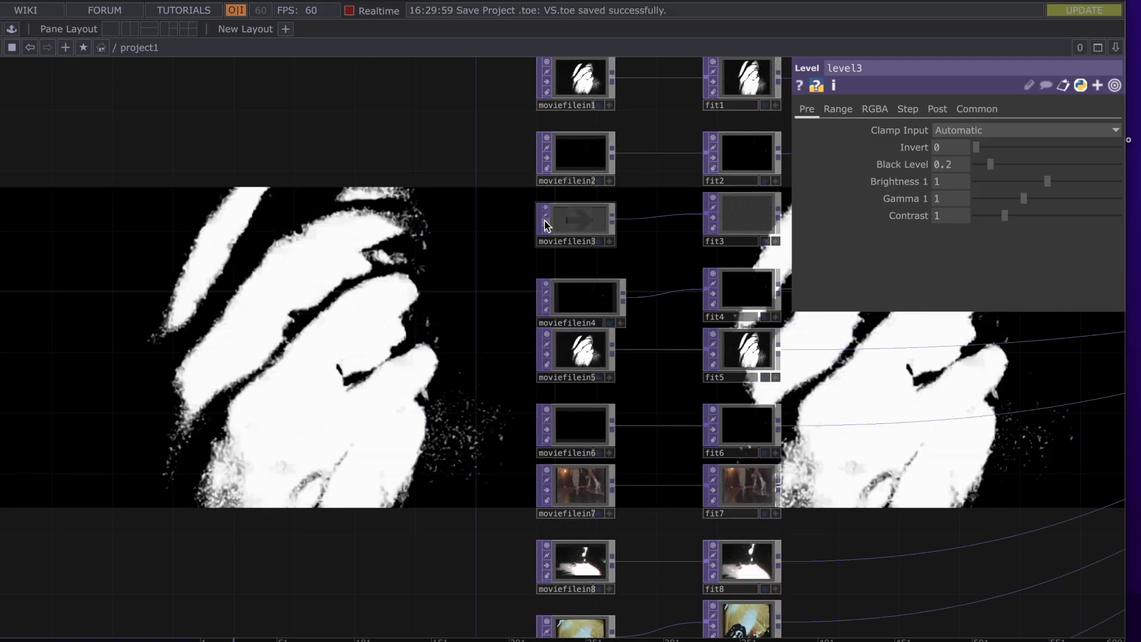
pyautogui.click(547, 302)
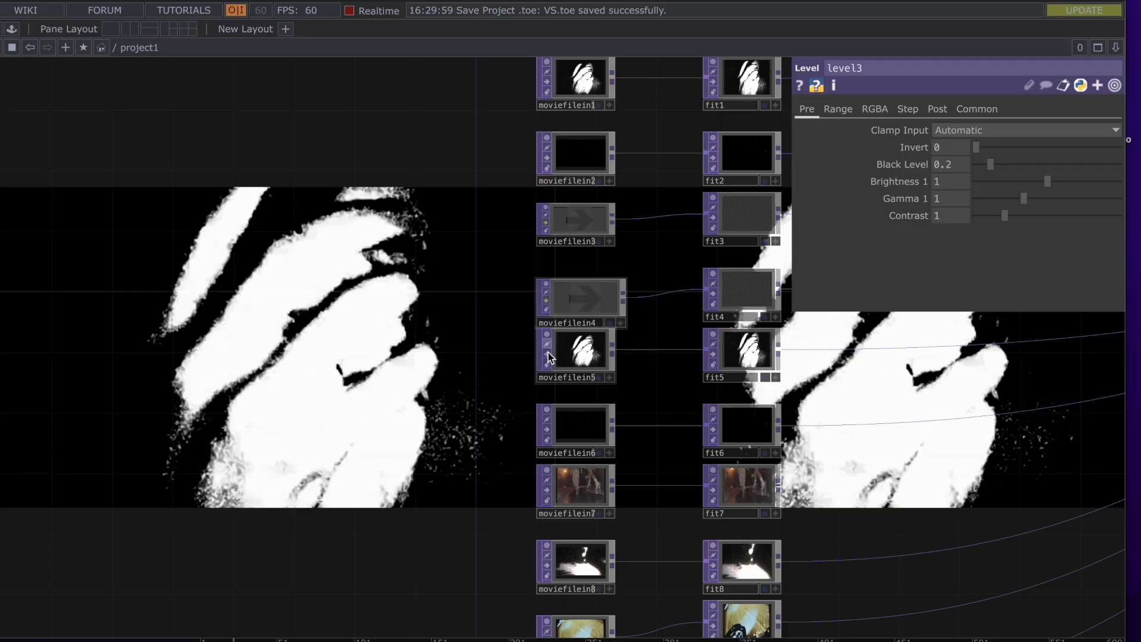
pyautogui.click(548, 355)
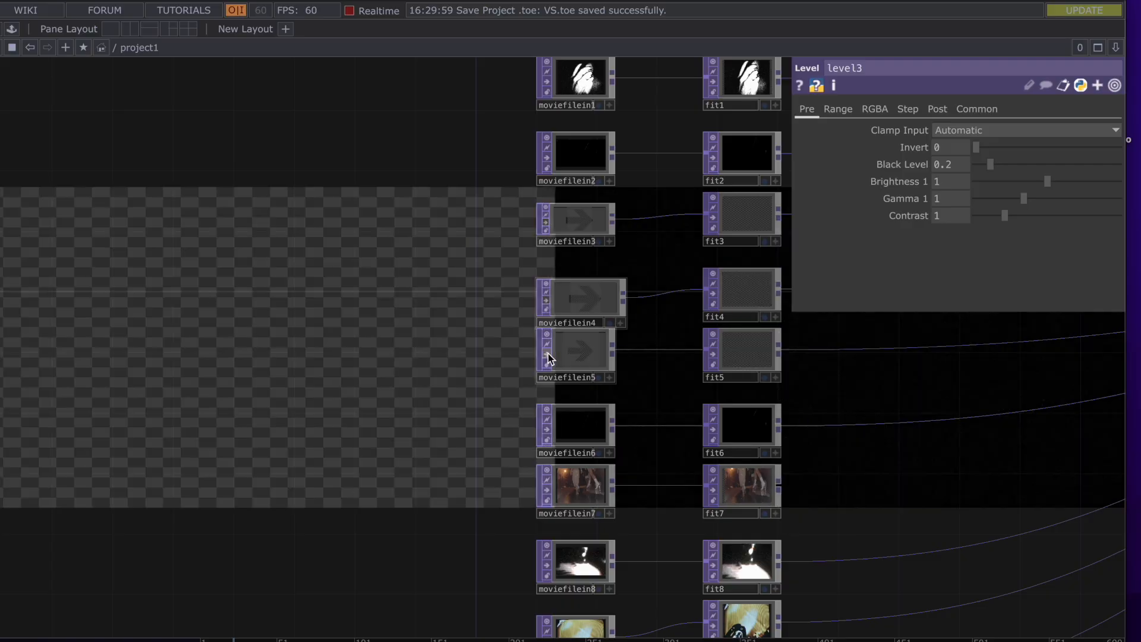
pyautogui.click(548, 429)
pyautogui.click(548, 489)
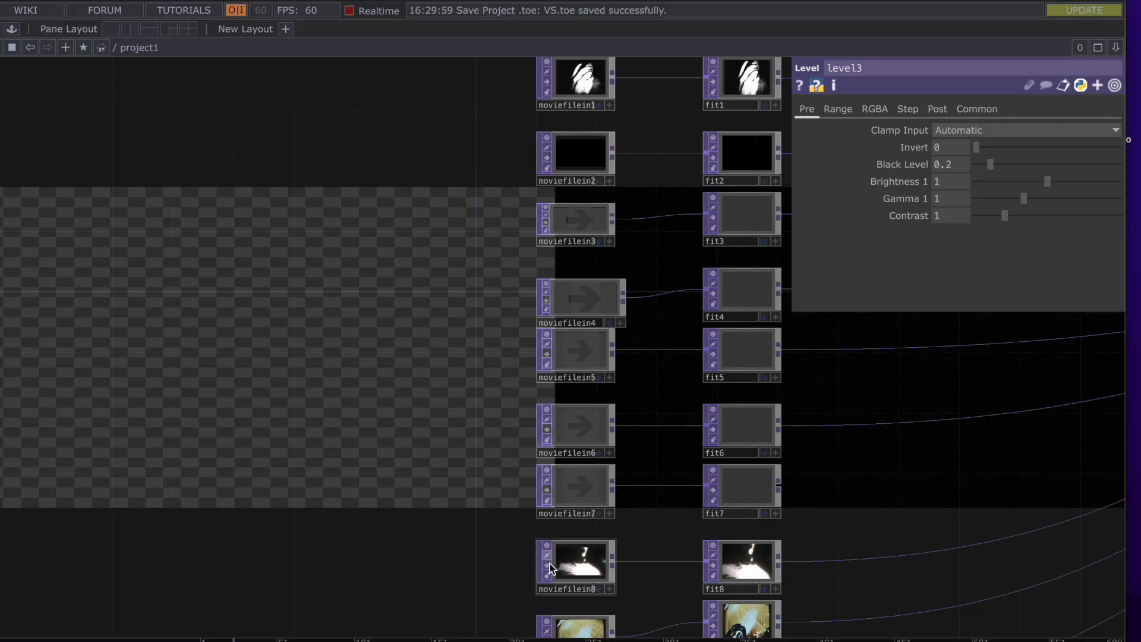
pyautogui.click(547, 565)
# Pan and zoom the network down to center on moviefilein9 and moviefilein10
pyautogui.scroll(-3, 550, 570)
pyautogui.moveTo(492, 458); pyautogui.dragTo(474, 276)
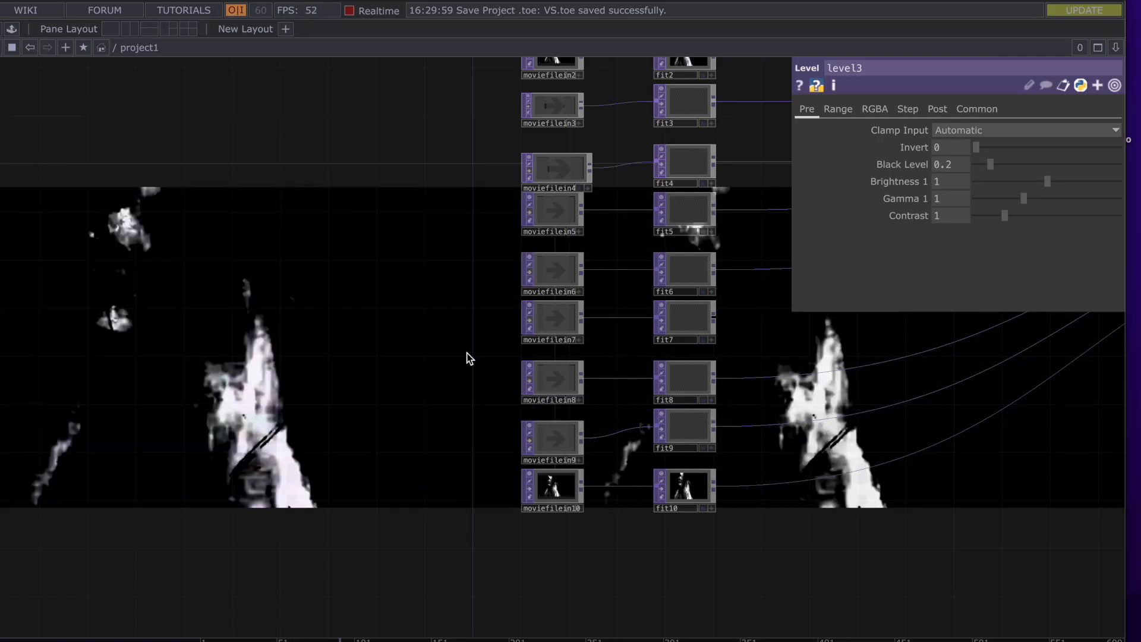
pyautogui.scroll(-2, 468, 357)
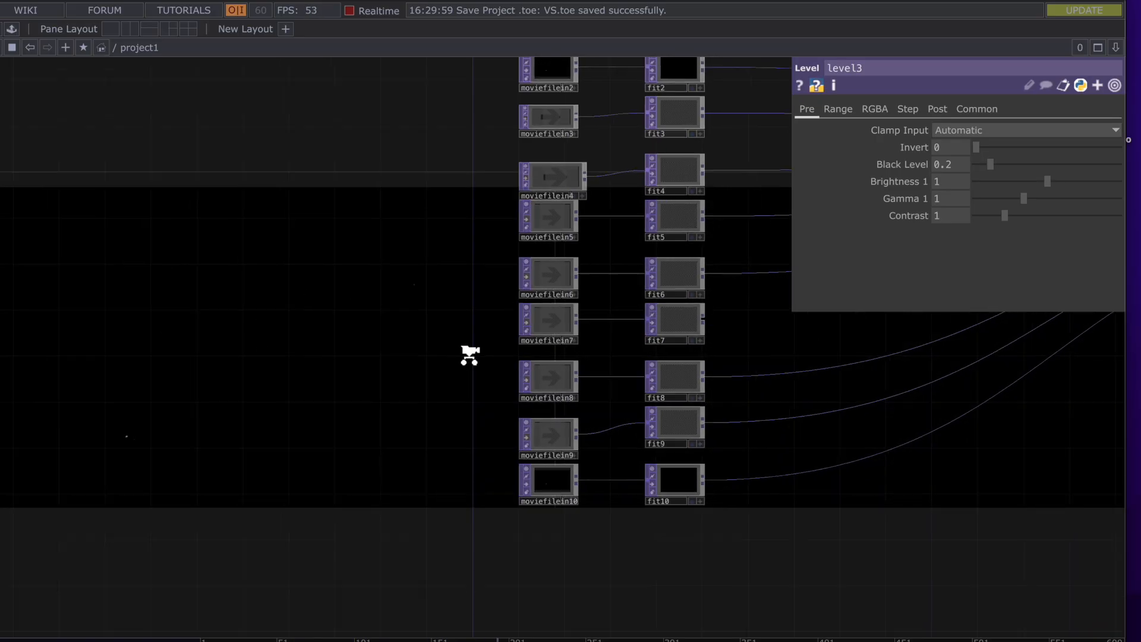
pyautogui.scroll(2, 507, 458)
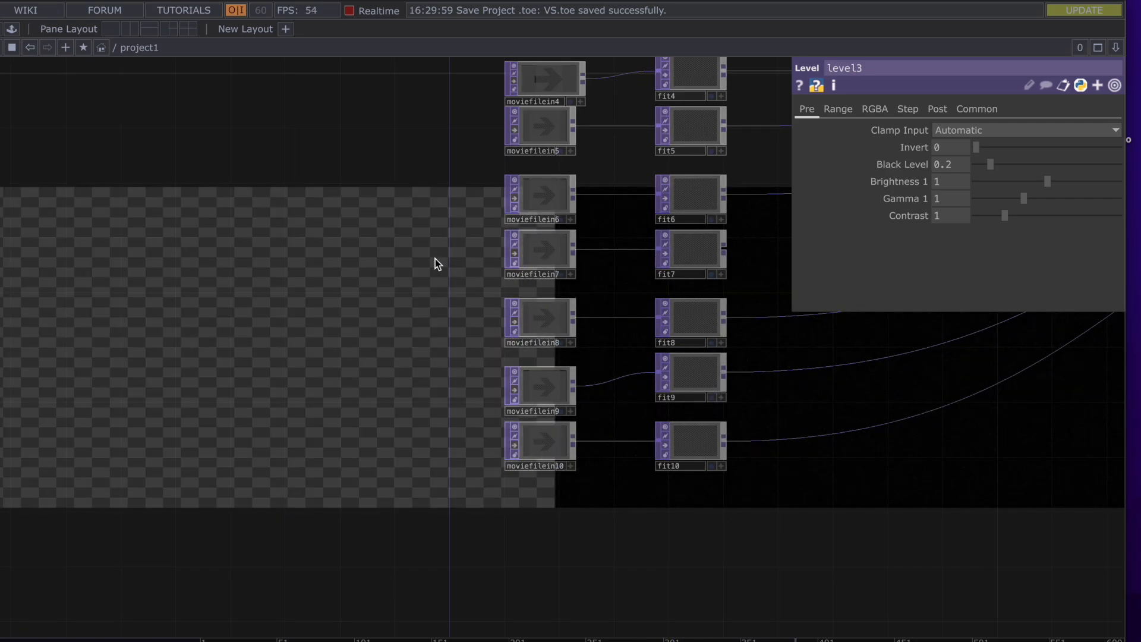
pyautogui.moveTo(391, 288); pyautogui.dragTo(222, 415)
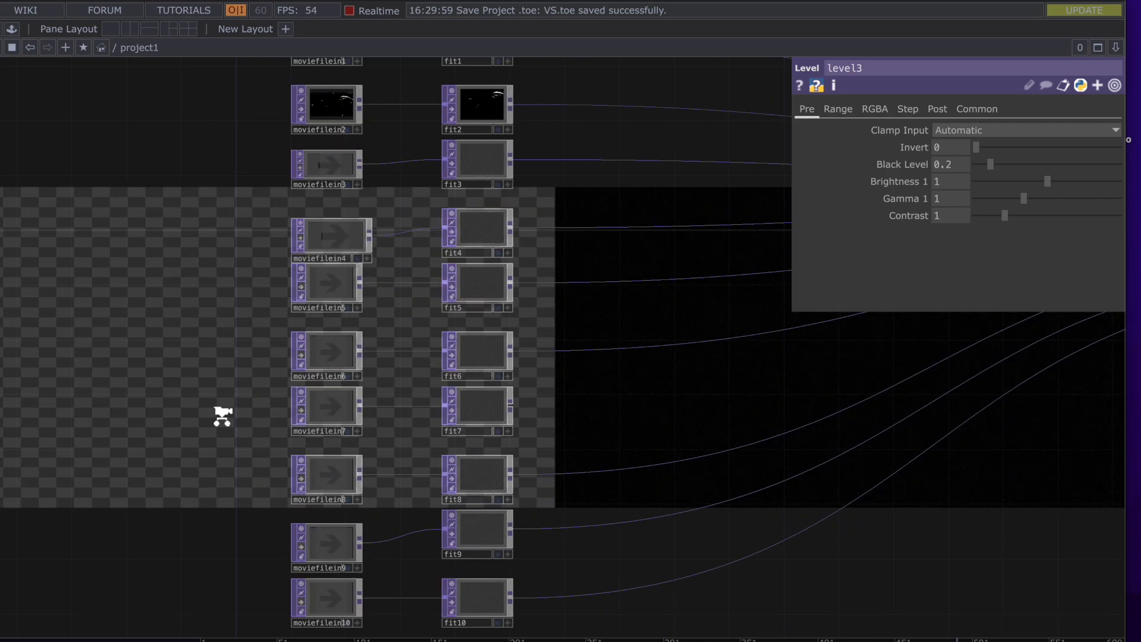
pyautogui.scroll(-1, 222, 416)
pyautogui.scroll(-2, 223, 416)
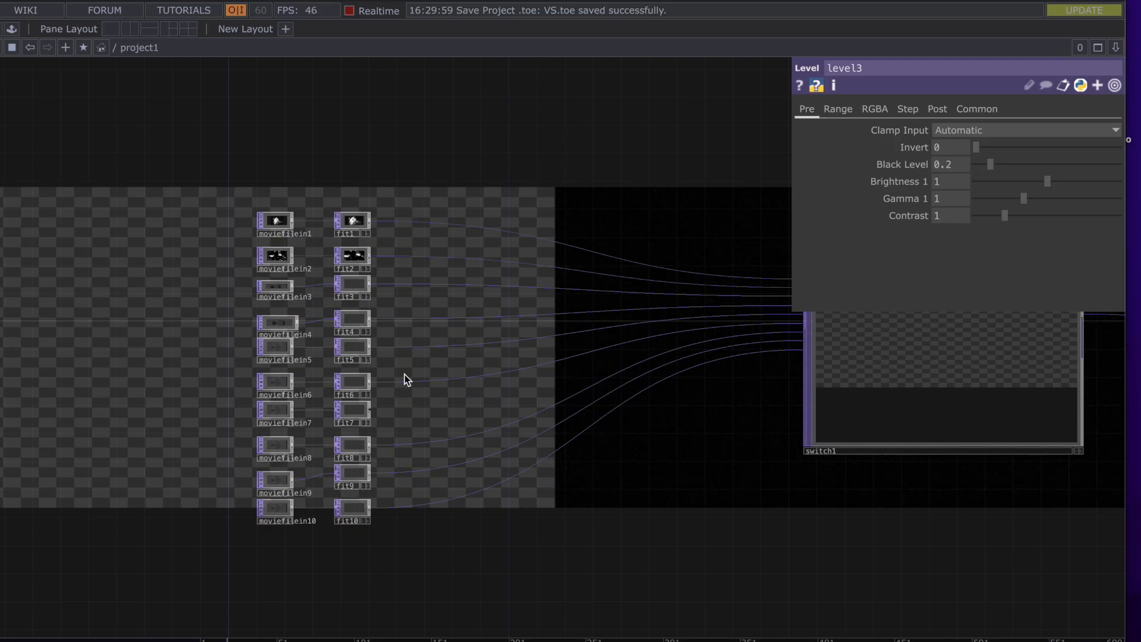
pyautogui.moveTo(439, 161); pyautogui.dragTo(384, 158)
pyautogui.press('h')
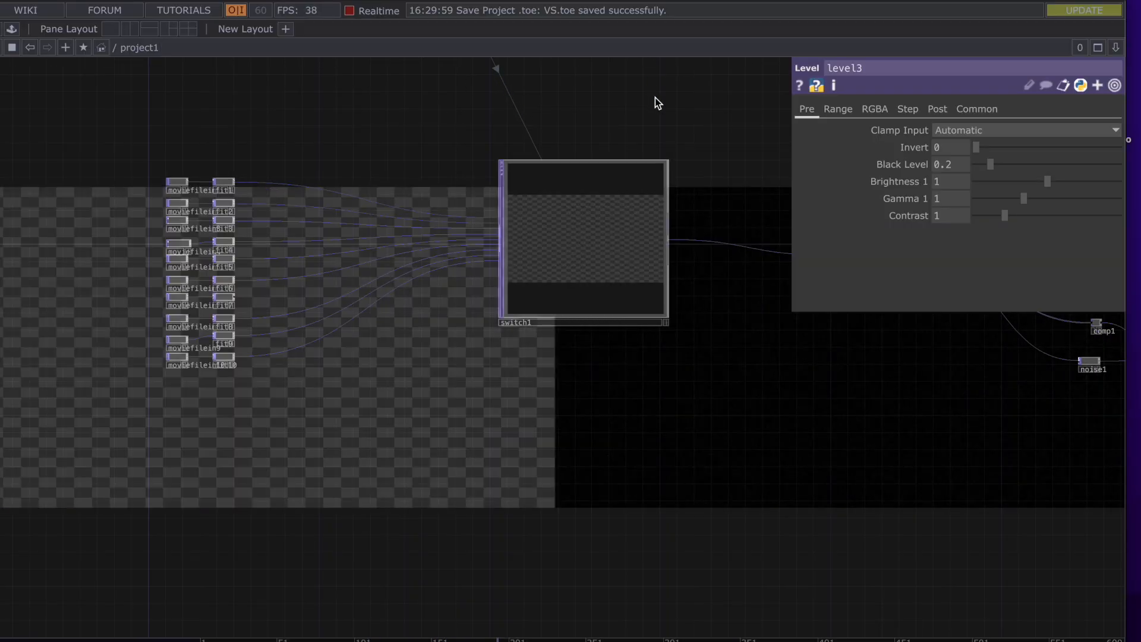
pyautogui.moveTo(655, 97); pyautogui.dragTo(313, 148)
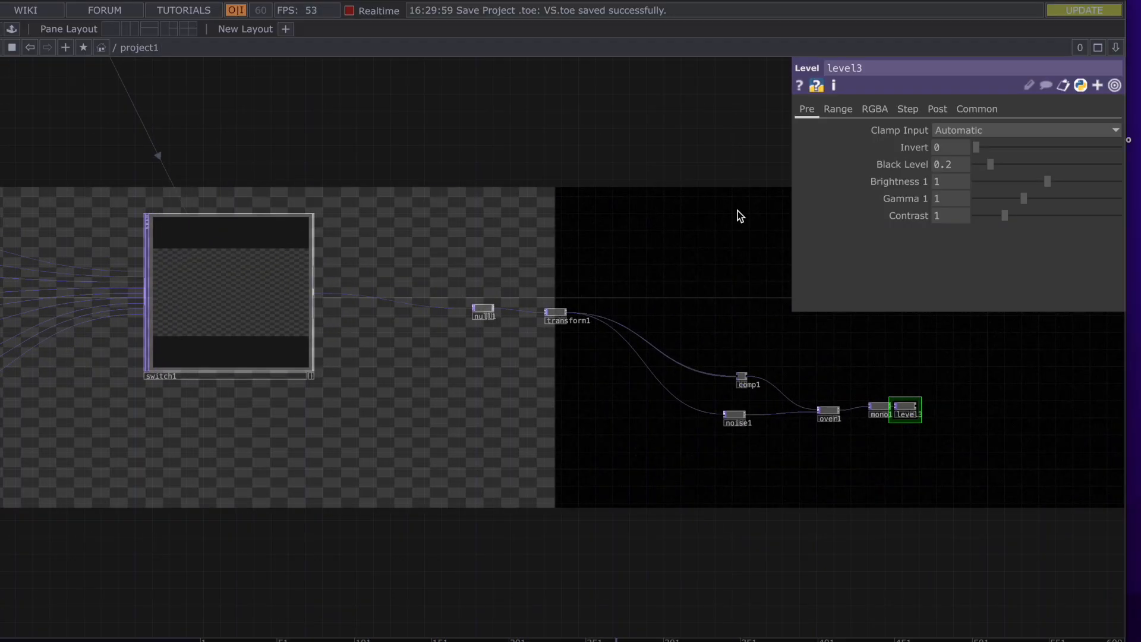
pyautogui.moveTo(737, 211); pyautogui.dragTo(498, 201)
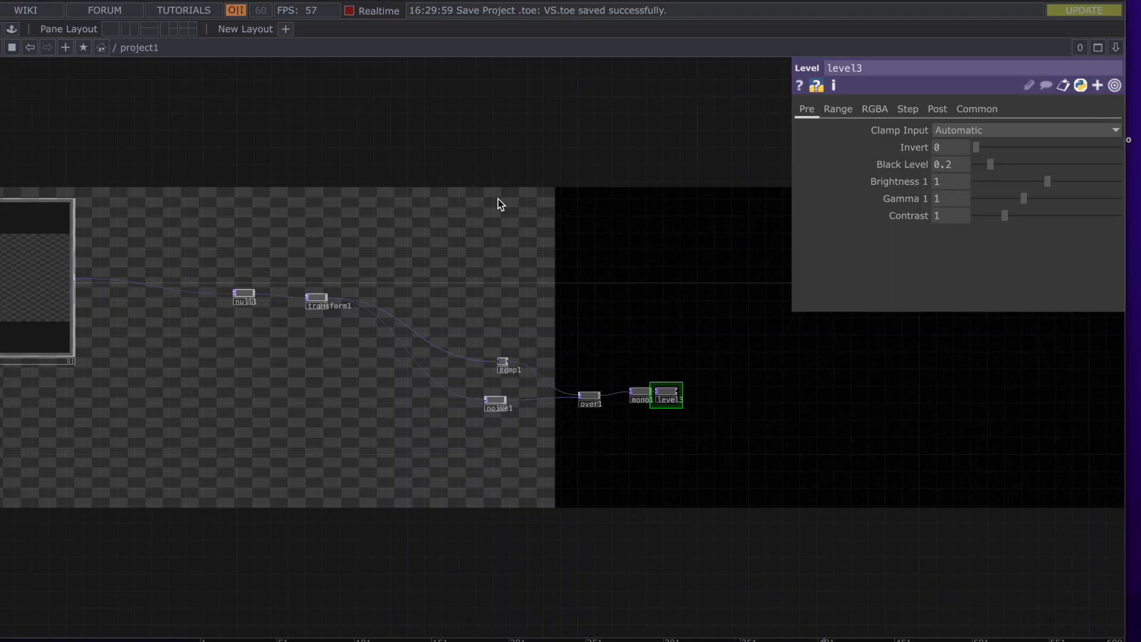
pyautogui.moveTo(517, 257); pyautogui.dragTo(414, 166)
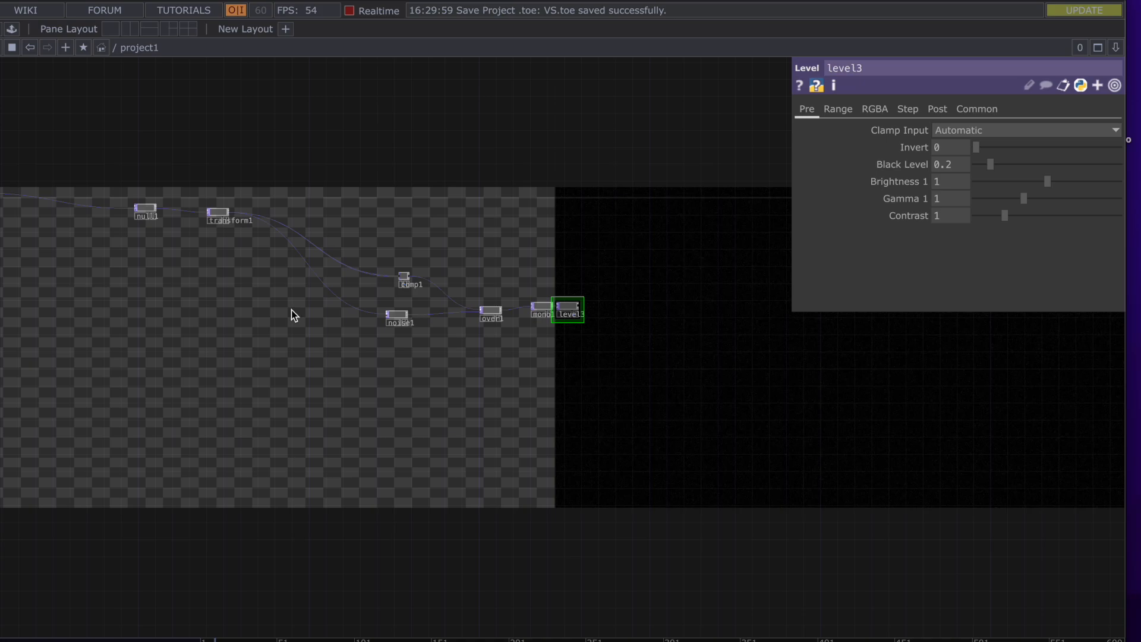
pyautogui.scroll(3, 472, 301)
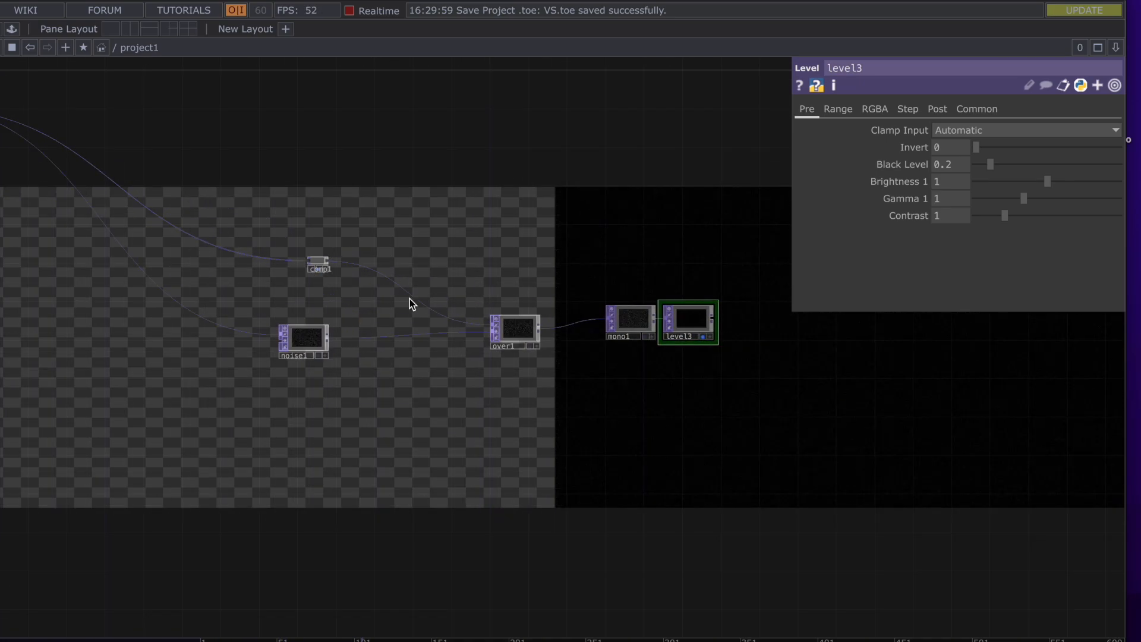
pyautogui.scroll(3, 389, 271)
pyautogui.moveTo(349, 188); pyautogui.dragTo(806, 297)
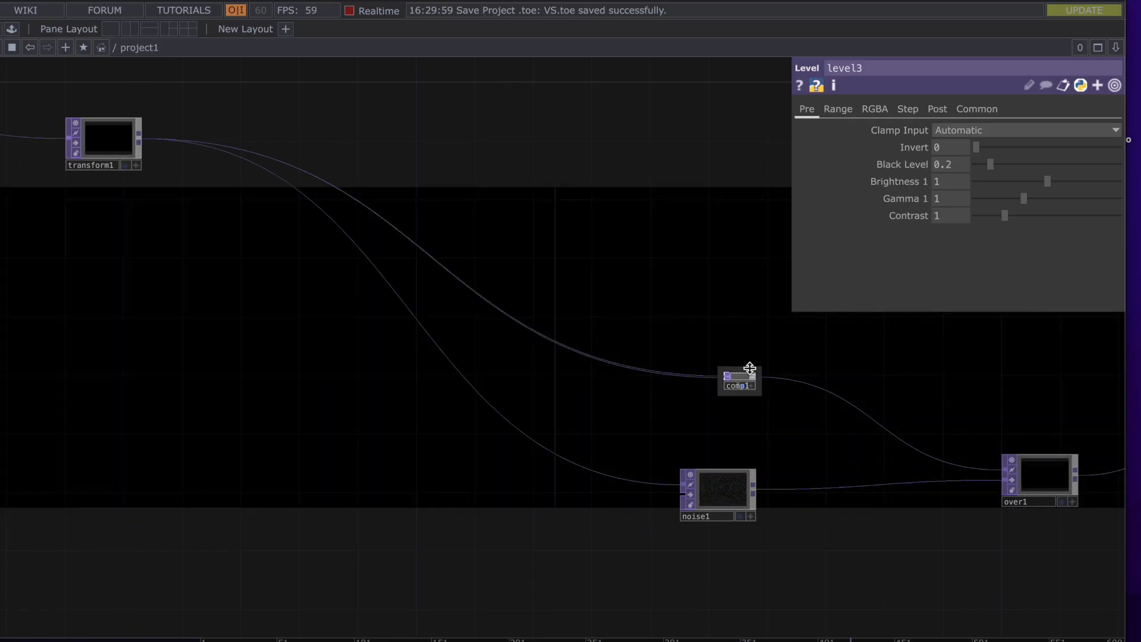
pyautogui.scroll(3, 744, 385)
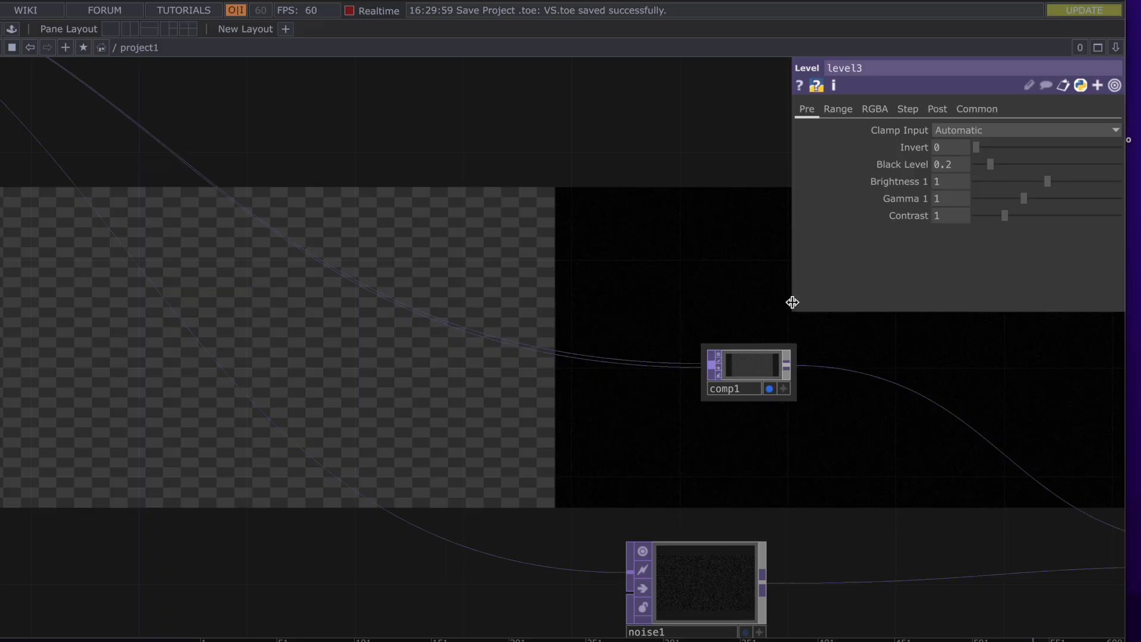
pyautogui.moveTo(637, 305); pyautogui.dragTo(1052, 463)
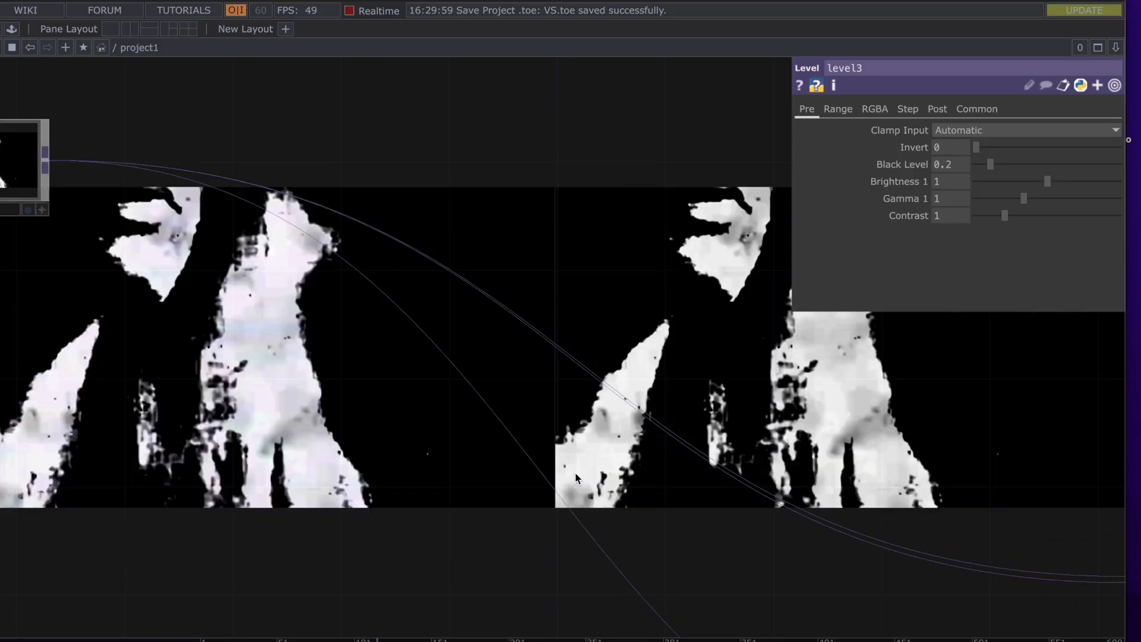
pyautogui.moveTo(352, 474); pyautogui.dragTo(0, 292)
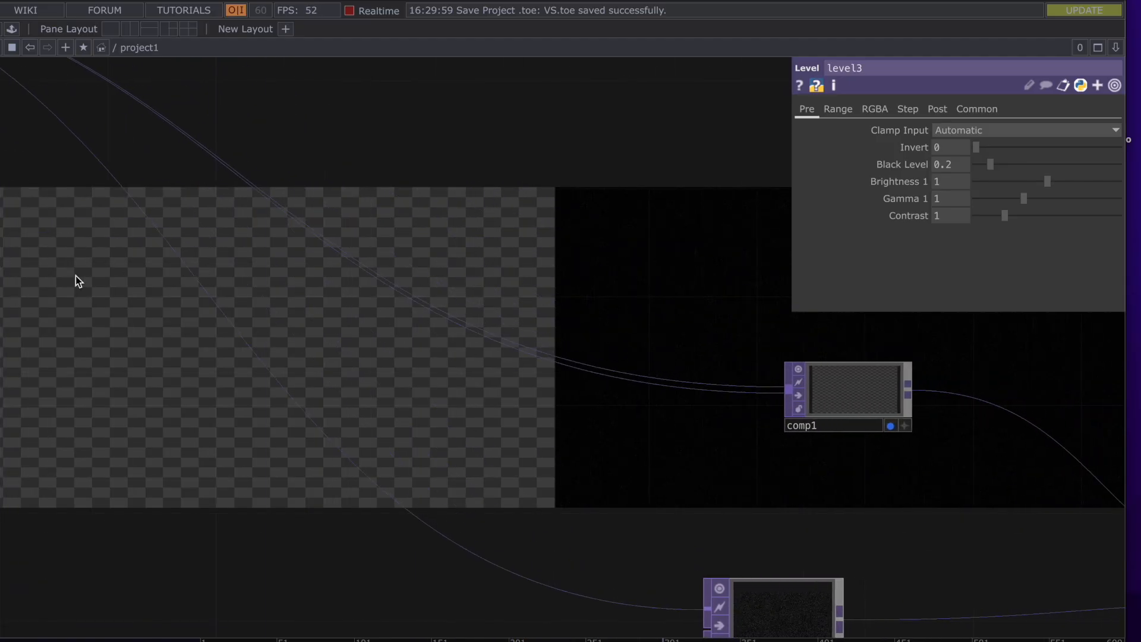
pyautogui.moveTo(1063, 378); pyautogui.dragTo(996, 367)
pyautogui.scroll(-10, 843, 474)
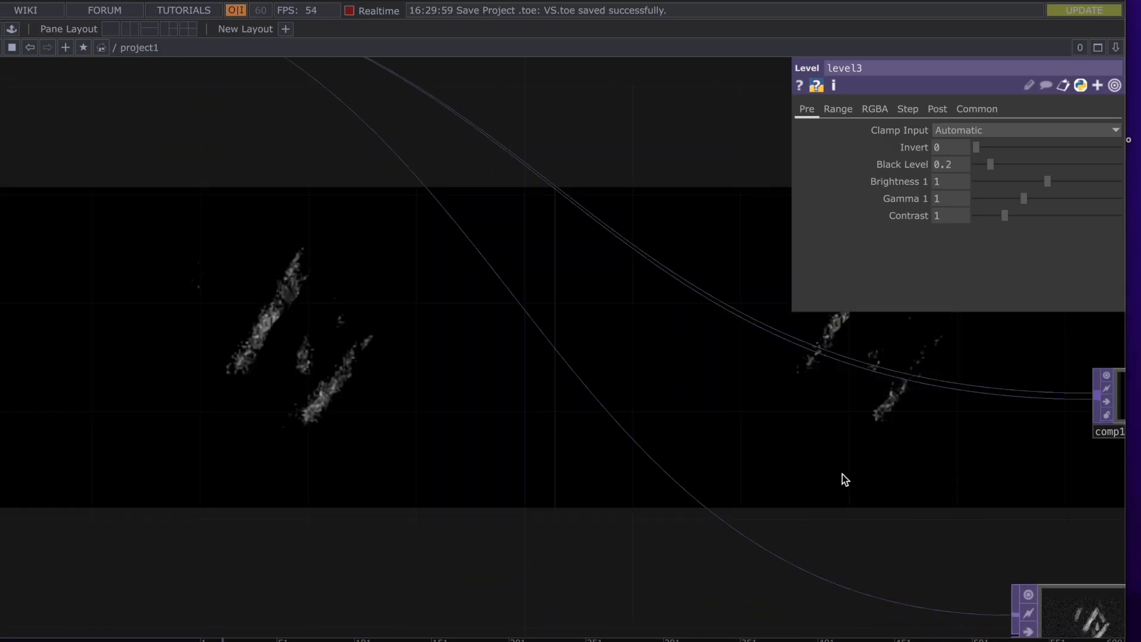
pyautogui.scroll(4, 754, 437)
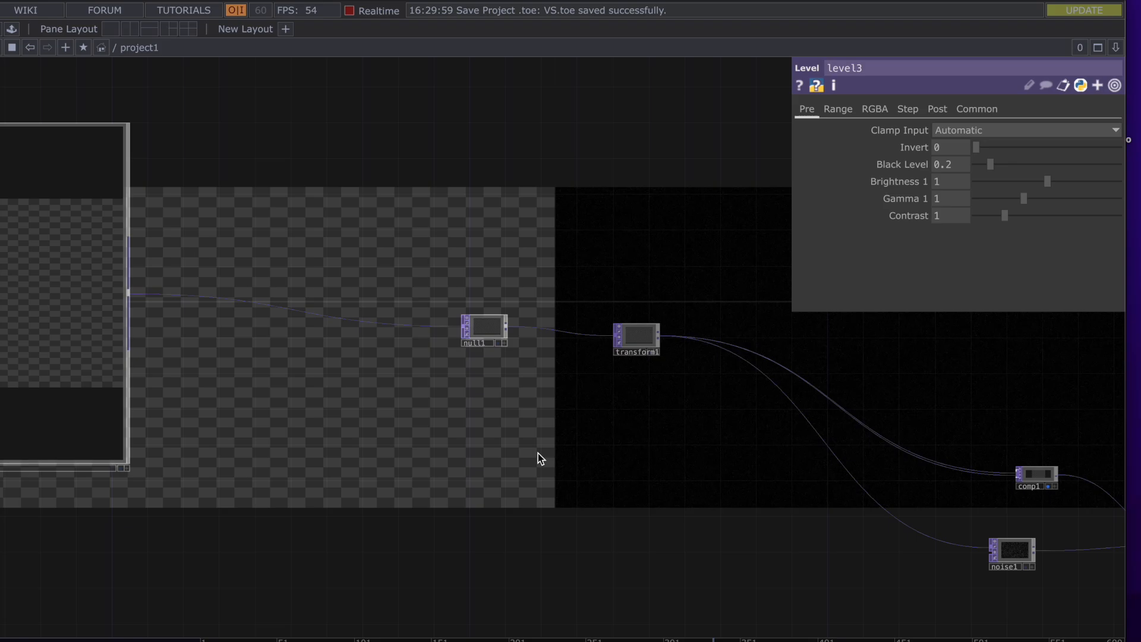
pyautogui.scroll(2, 537, 453)
pyautogui.scroll(-4, 537, 453)
pyautogui.moveTo(419, 465); pyautogui.dragTo(894, 558)
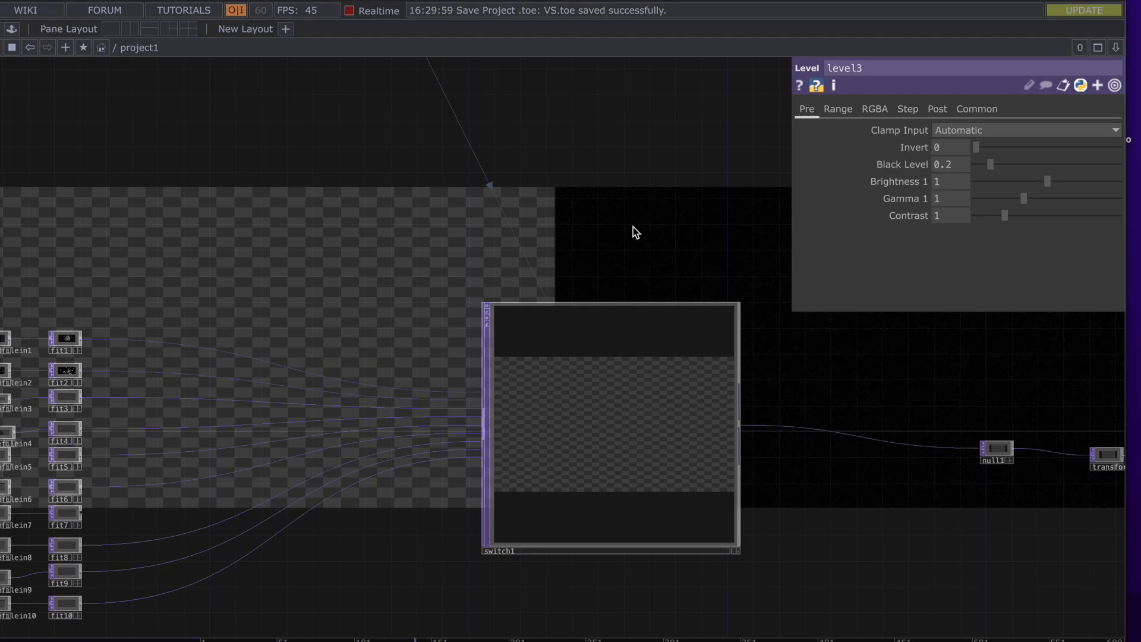
pyautogui.moveTo(704, 304); pyautogui.dragTo(738, 347)
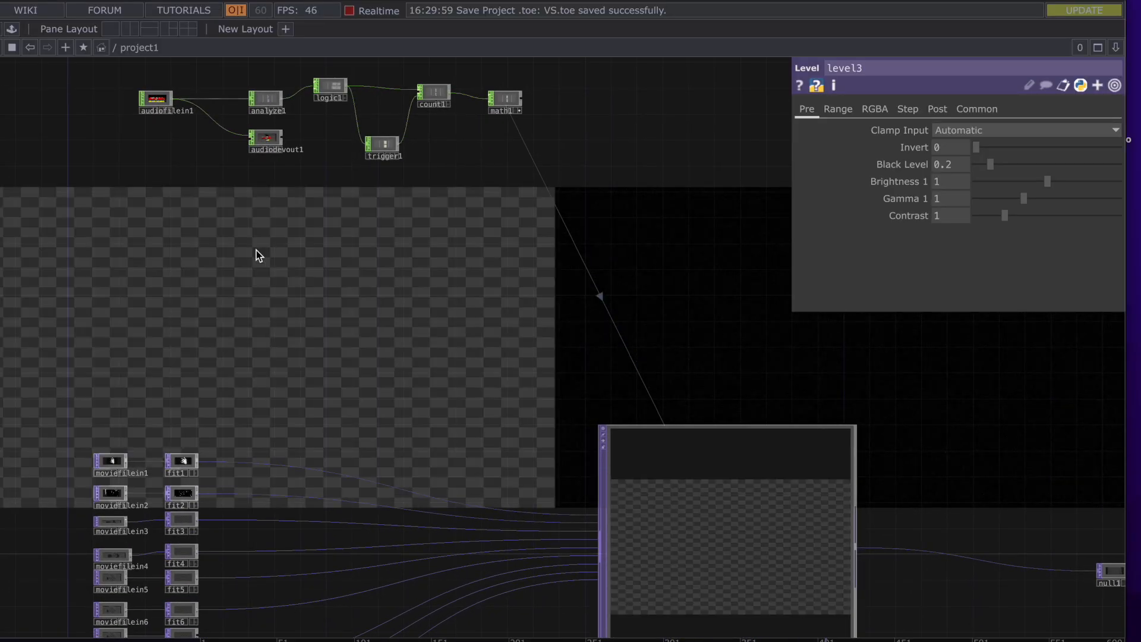
# Move to the audio analysis nodes and display analyze1's parameters
pyautogui.scroll(2, 256, 250)
pyautogui.moveTo(218, 191); pyautogui.dragTo(283, 359)
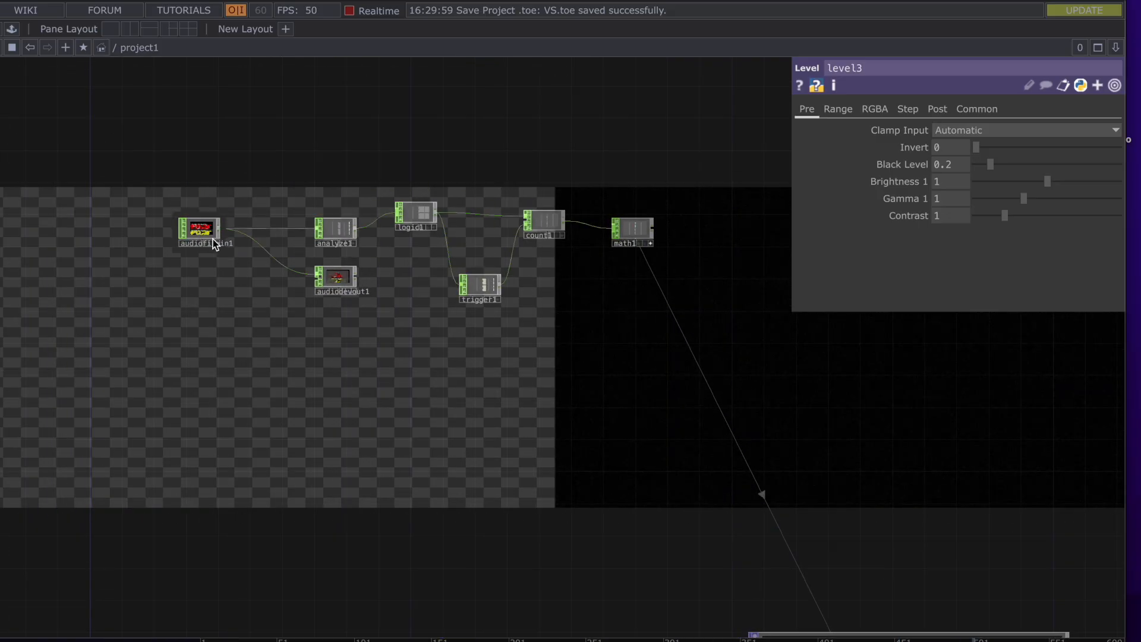
pyautogui.scroll(3, 209, 236)
pyautogui.scroll(1, 209, 236)
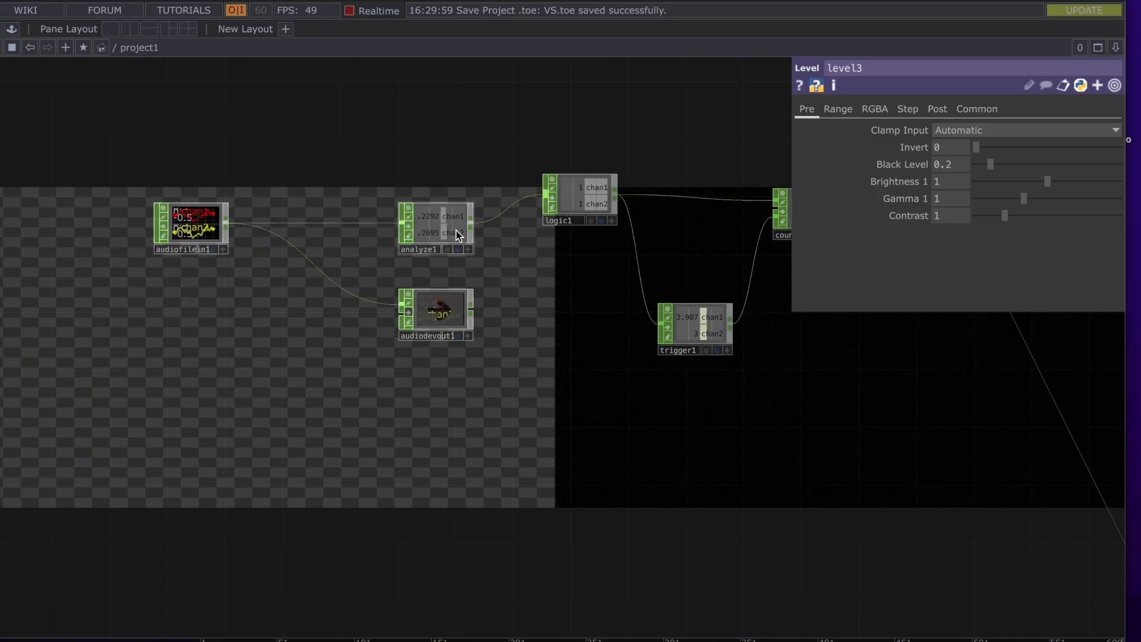
pyautogui.click(455, 230)
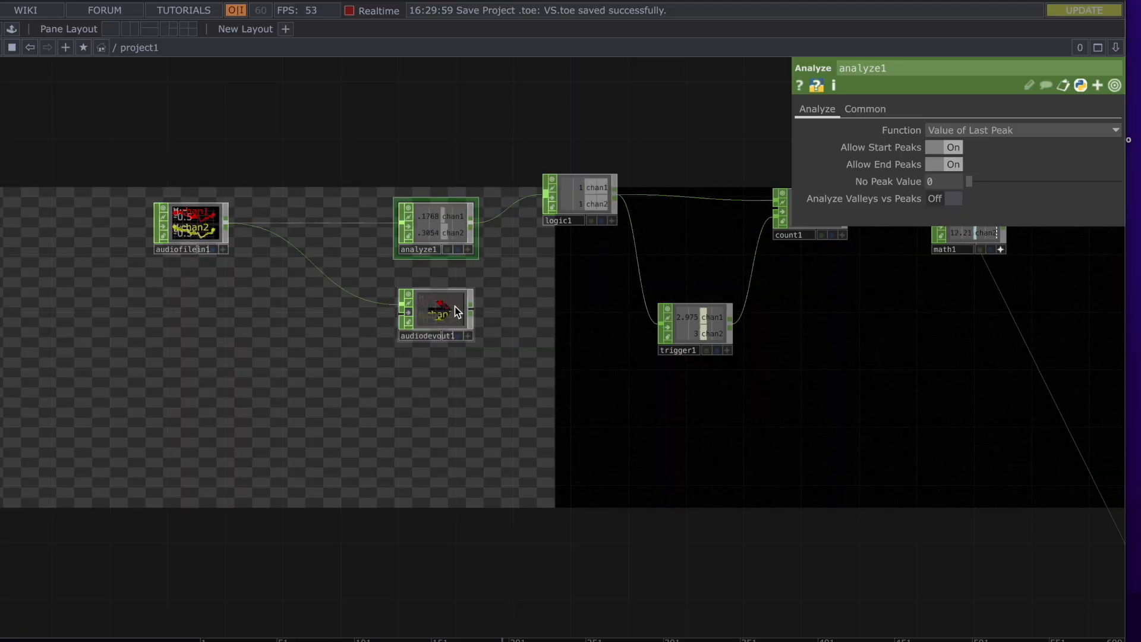
# Review logic1's Common and Logic pages, then zoom out past count1, math1 and audiofilein1
pyautogui.click(576, 190)
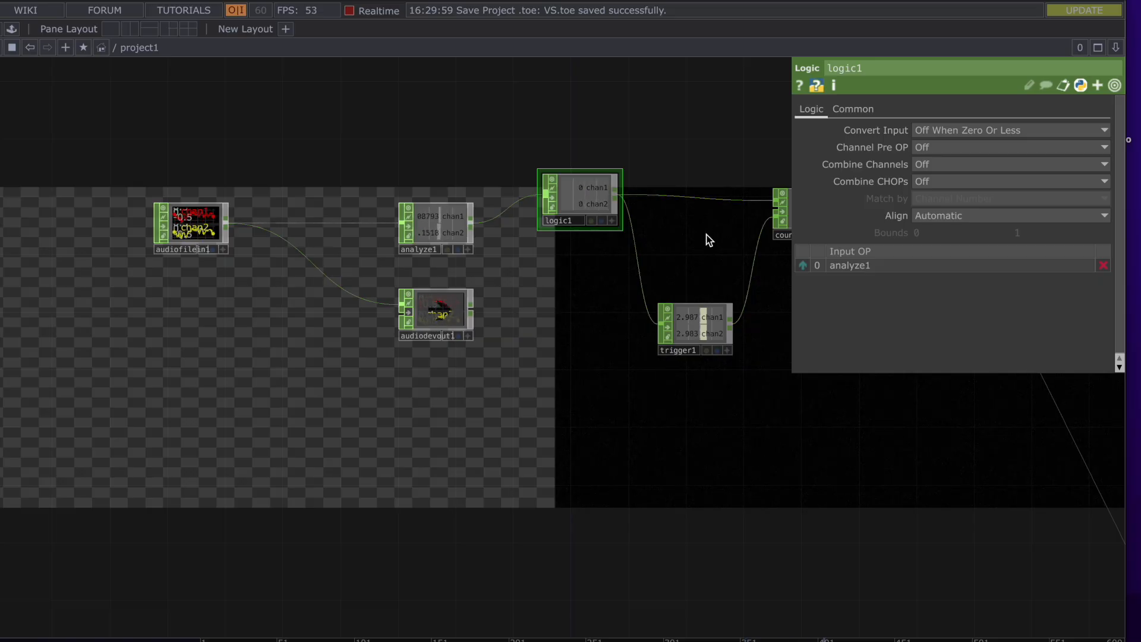
pyautogui.click(853, 110)
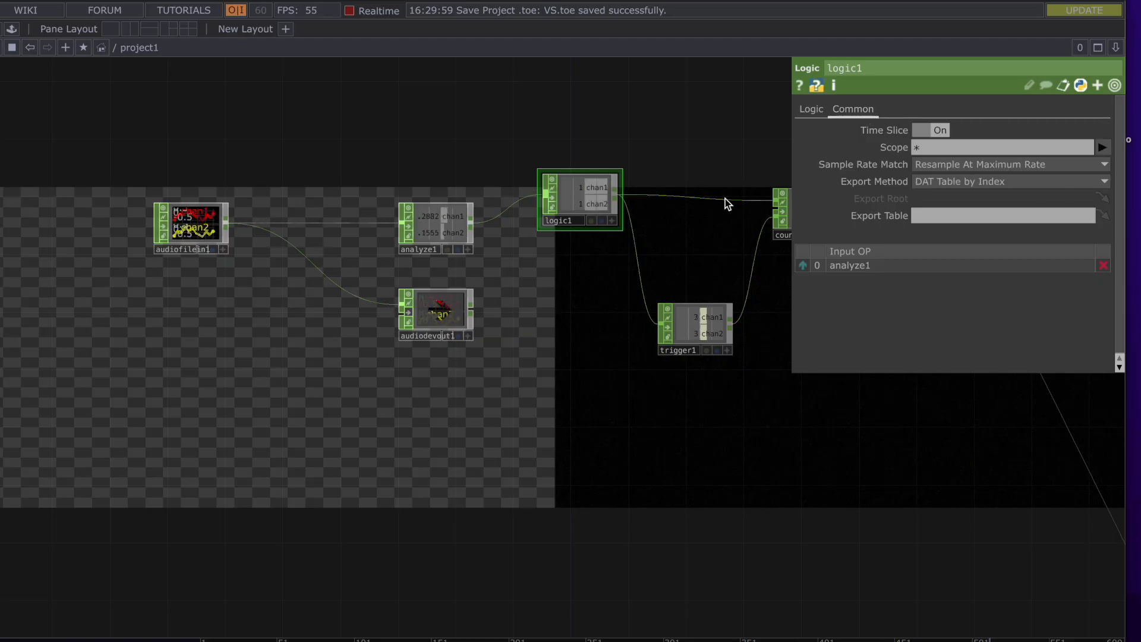
pyautogui.click(812, 110)
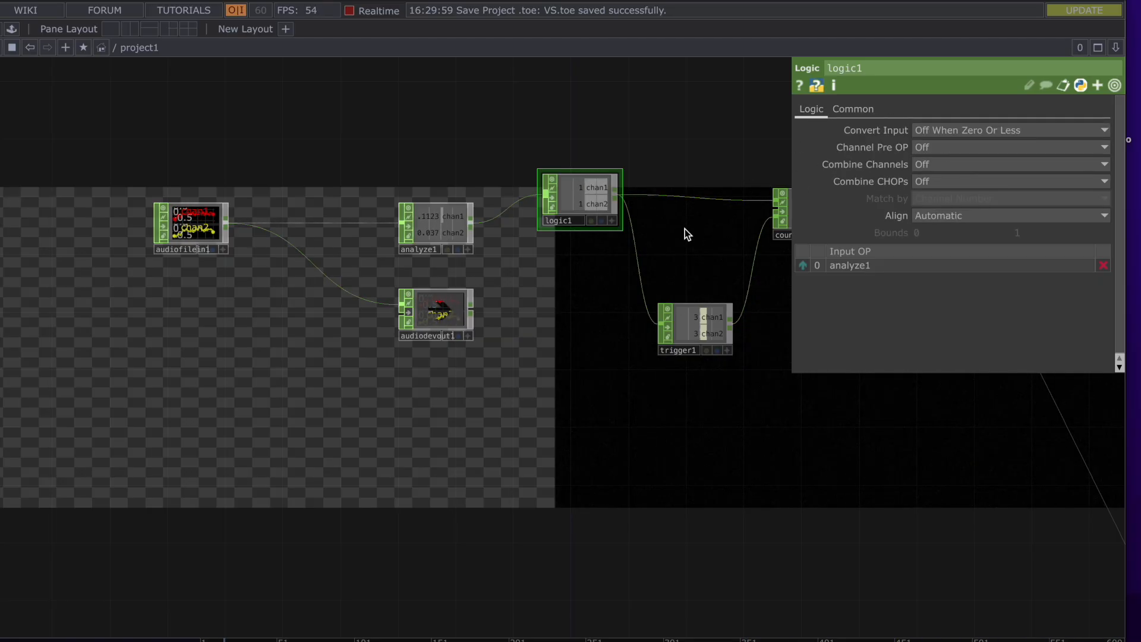
pyautogui.moveTo(693, 226); pyautogui.dragTo(483, 303)
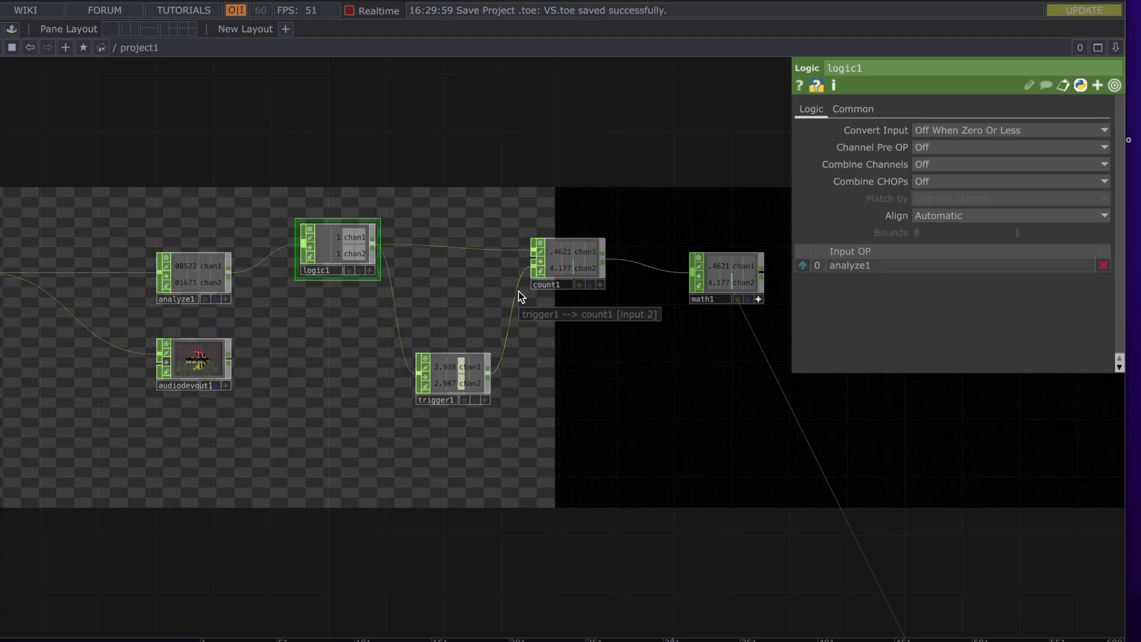
pyautogui.moveTo(592, 331); pyautogui.dragTo(502, 324)
pyautogui.scroll(-3, 502, 325)
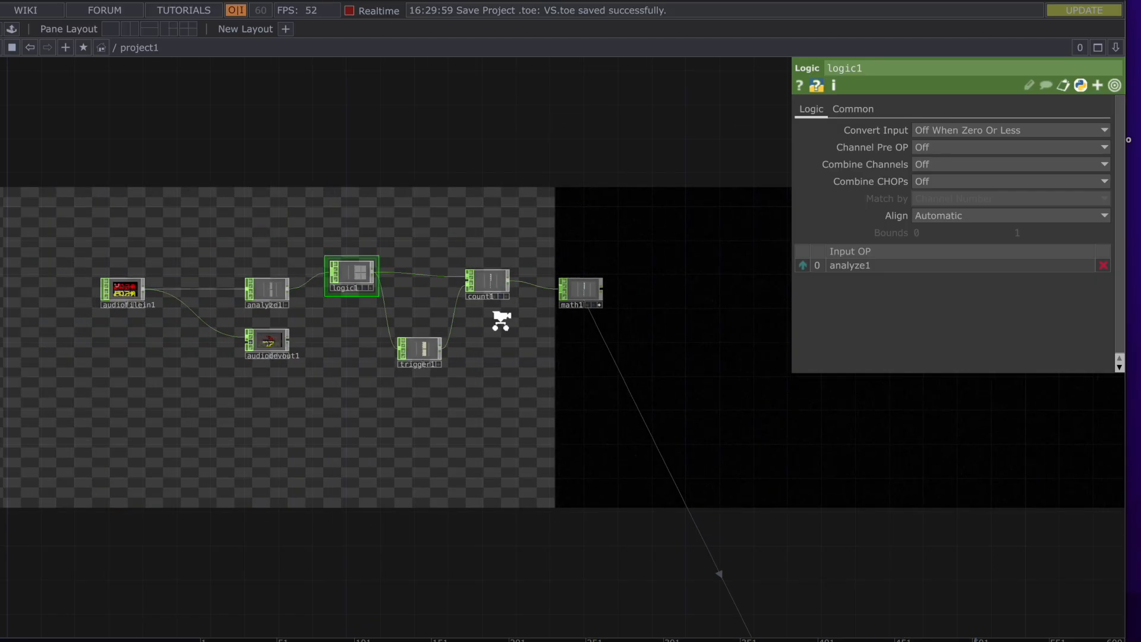
pyautogui.scroll(-3, 501, 321)
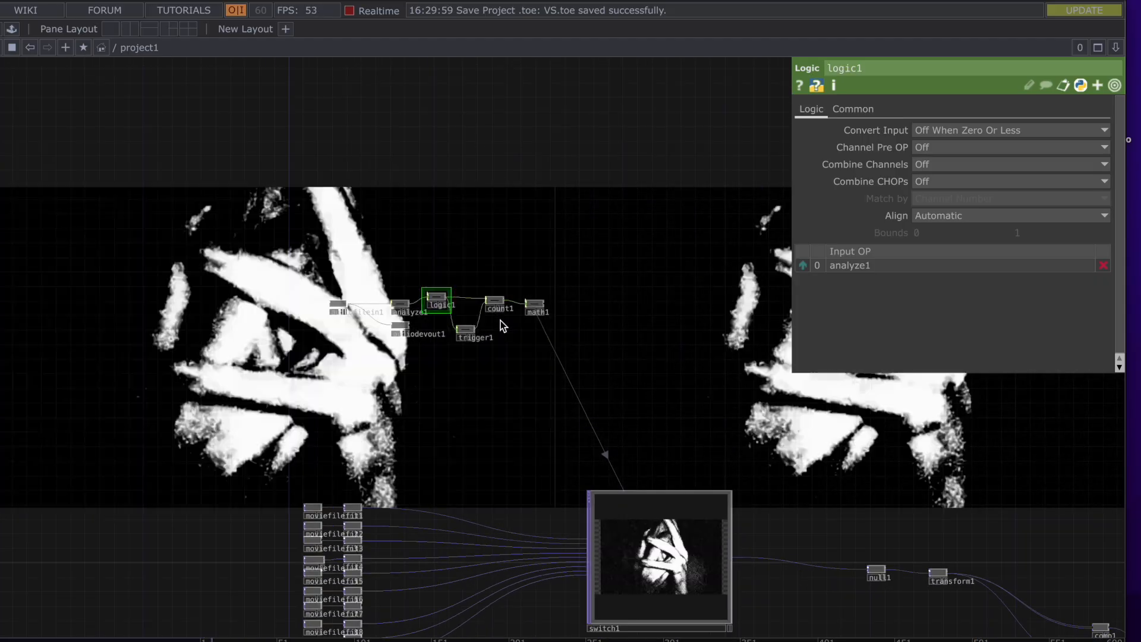
pyautogui.scroll(-2, 500, 320)
# Unlock moviefilein4, discarding its locked contents, and re-enable moviefilein5
pyautogui.moveTo(491, 334); pyautogui.dragTo(469, 231)
pyautogui.scroll(5, 515, 421)
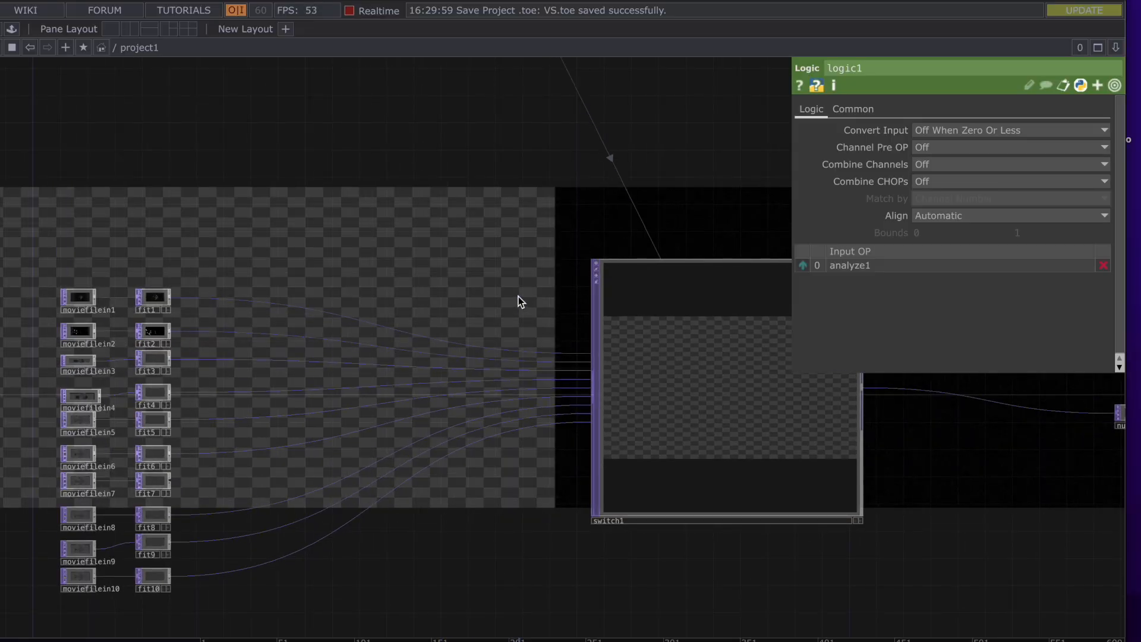
pyautogui.scroll(5, 163, 435)
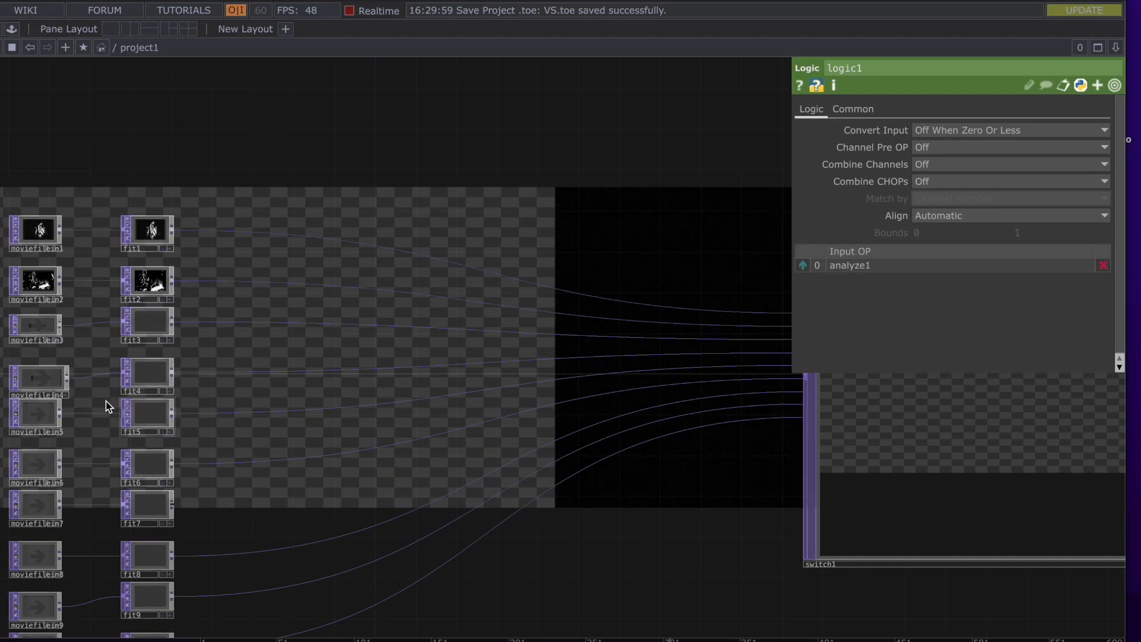
pyautogui.moveTo(101, 353); pyautogui.dragTo(125, 339)
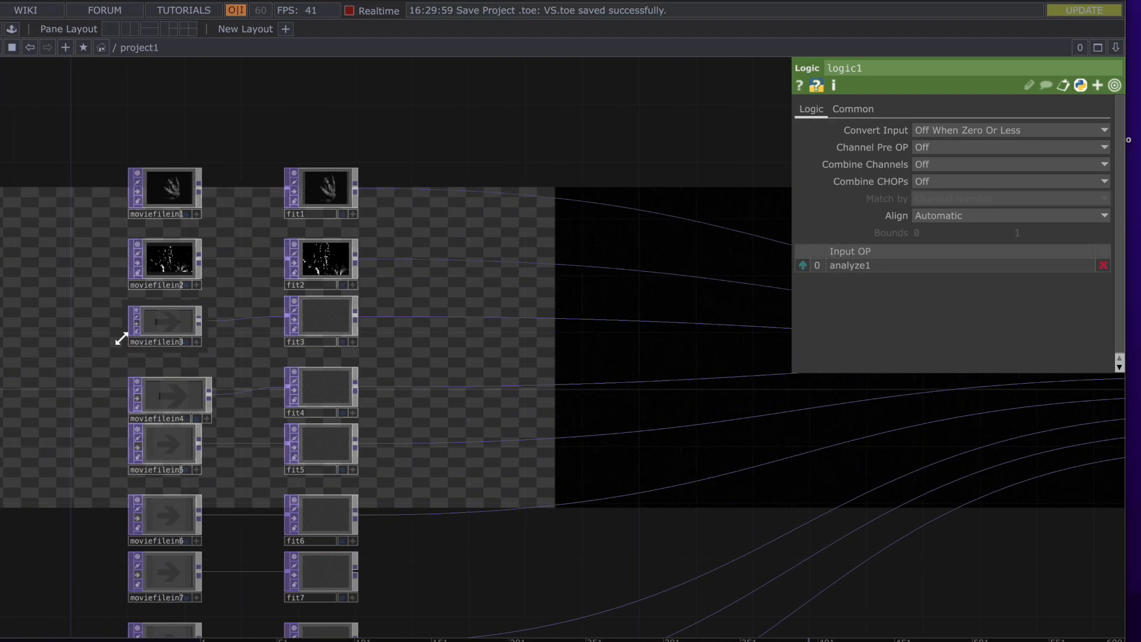
pyautogui.click(137, 407)
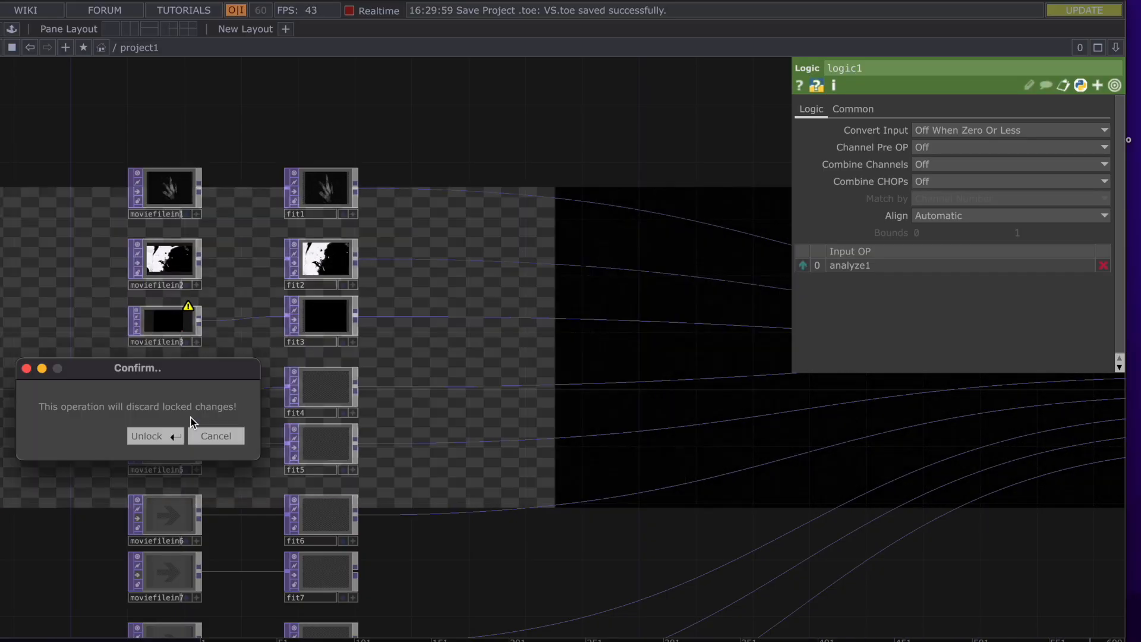
pyautogui.click(155, 436)
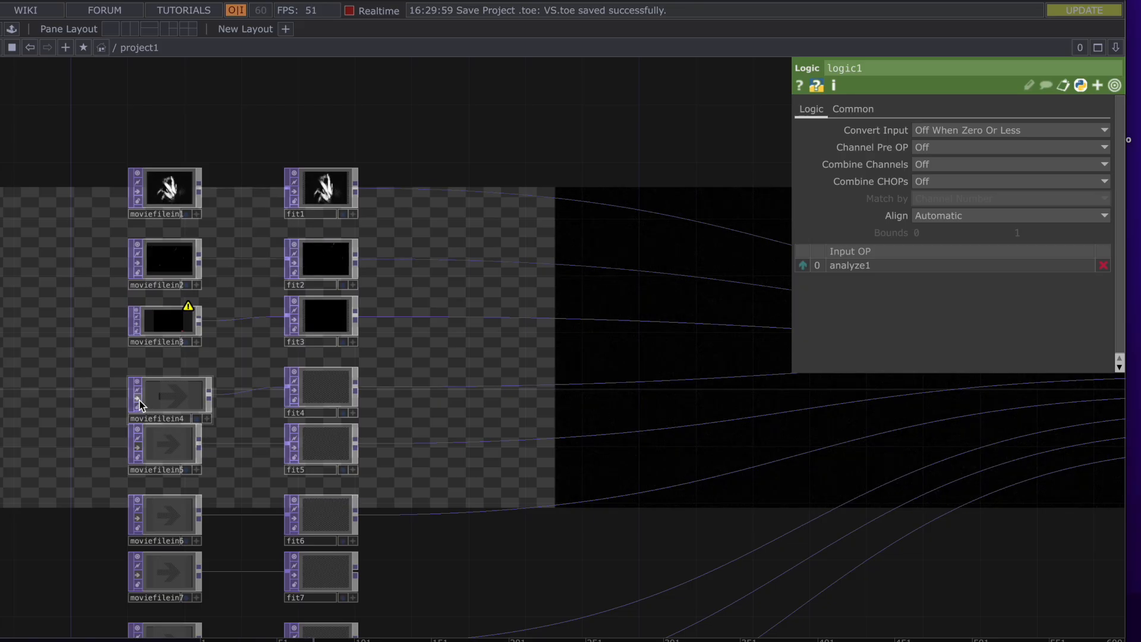
pyautogui.click(140, 449)
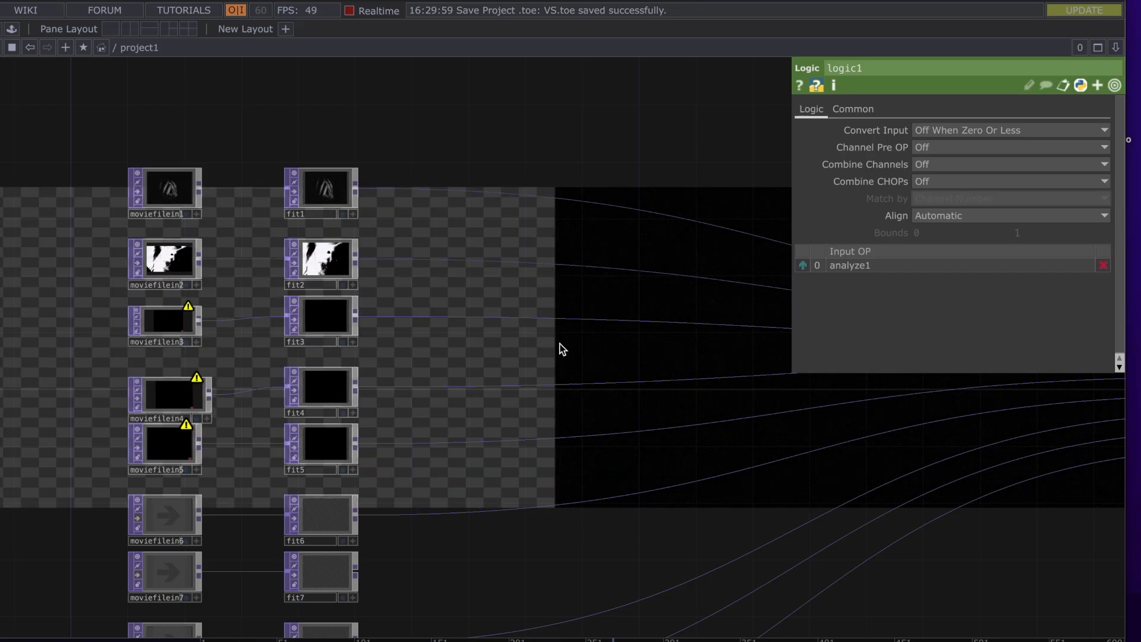
pyautogui.moveTo(561, 349); pyautogui.dragTo(259, 363)
pyautogui.scroll(-8, 259, 364)
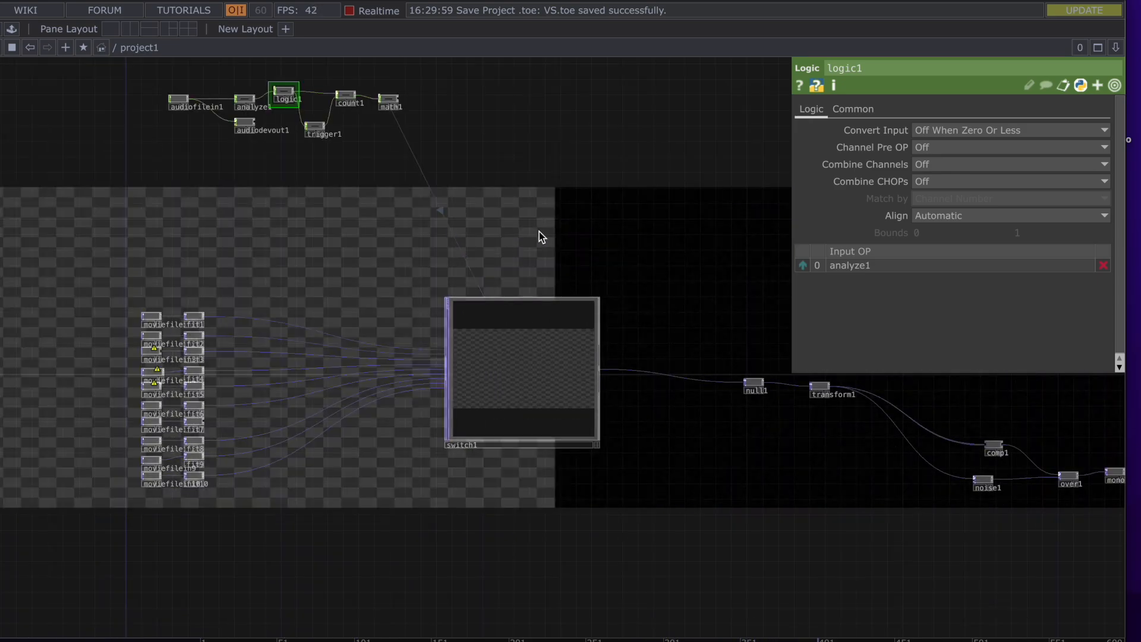
pyautogui.moveTo(541, 237); pyautogui.dragTo(182, 241)
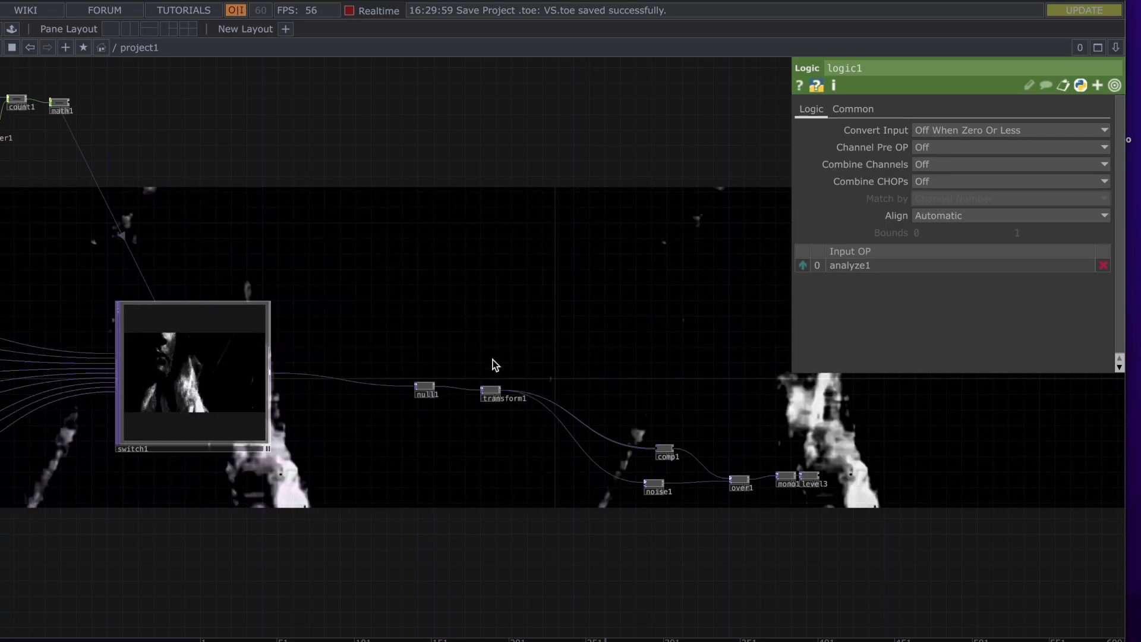
pyautogui.moveTo(536, 301); pyautogui.dragTo(754, 311)
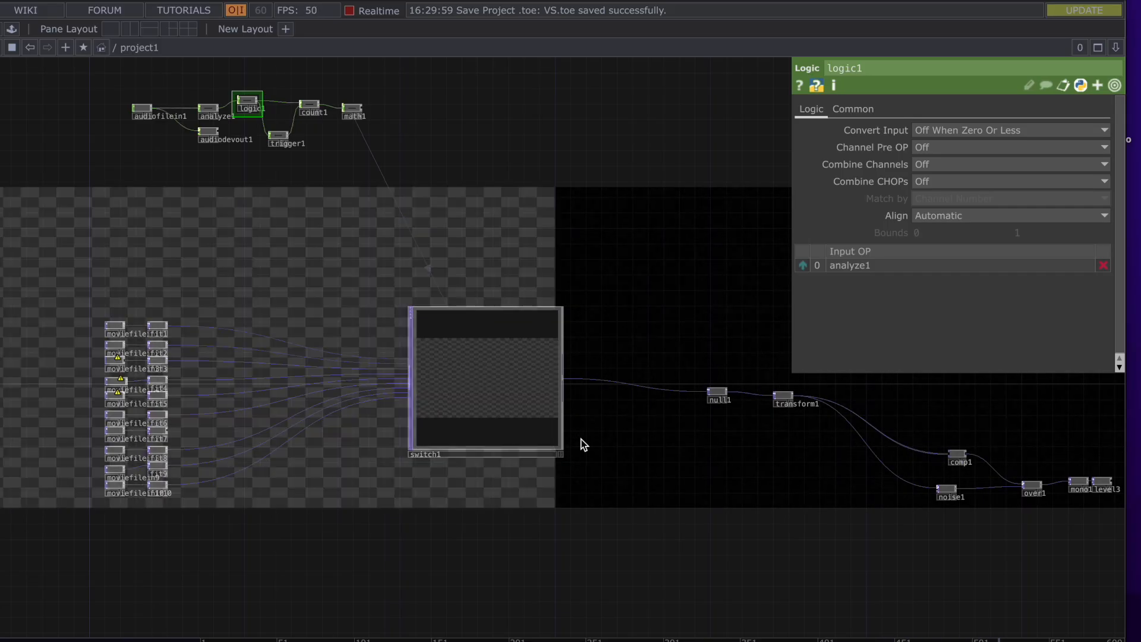
pyautogui.moveTo(609, 462); pyautogui.dragTo(401, 477)
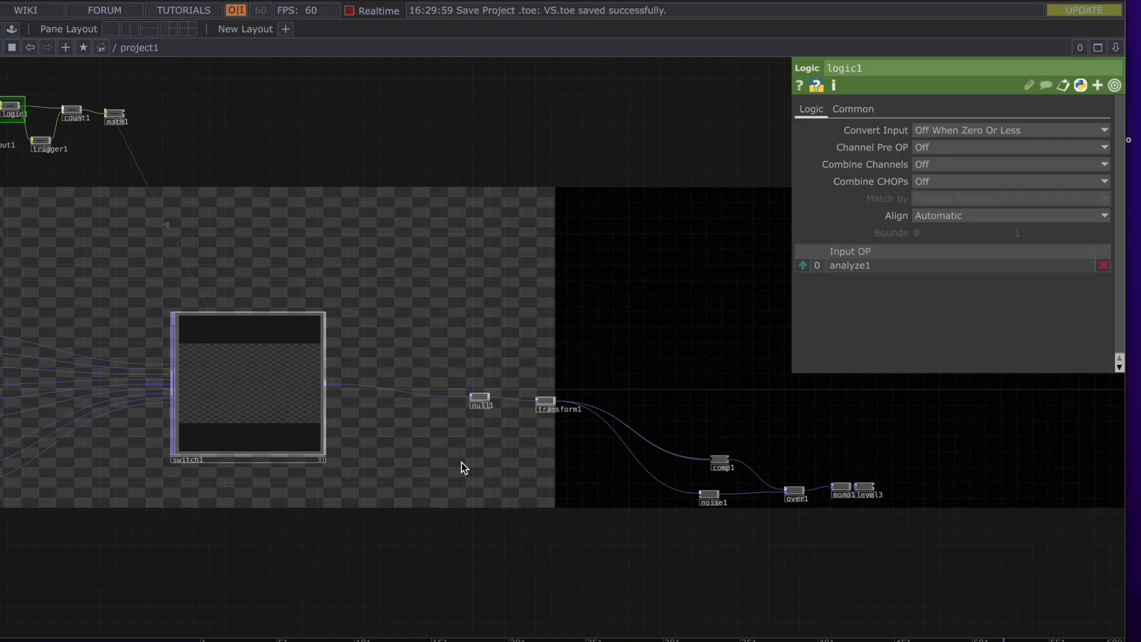
pyautogui.scroll(4, 461, 463)
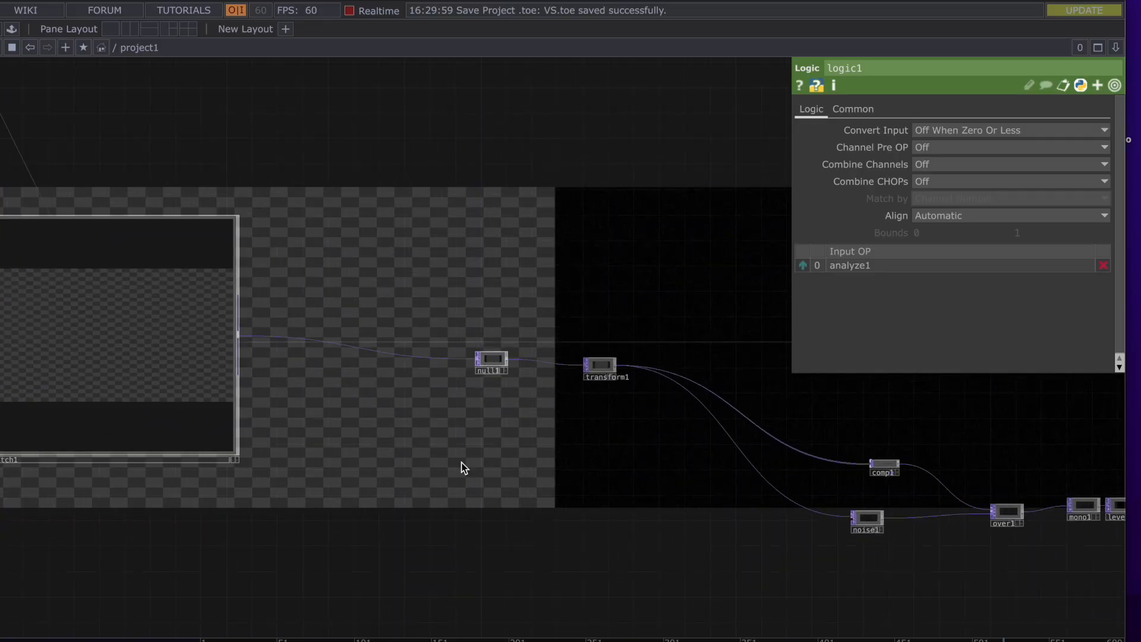
pyautogui.moveTo(596, 457); pyautogui.dragTo(389, 457)
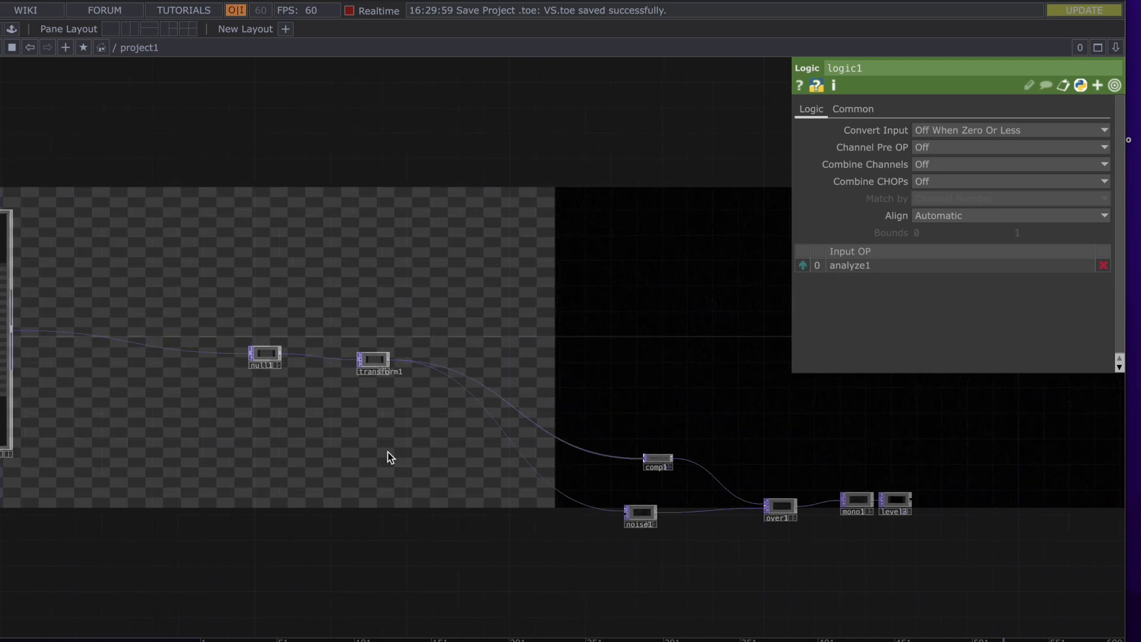
pyautogui.scroll(-3, 388, 452)
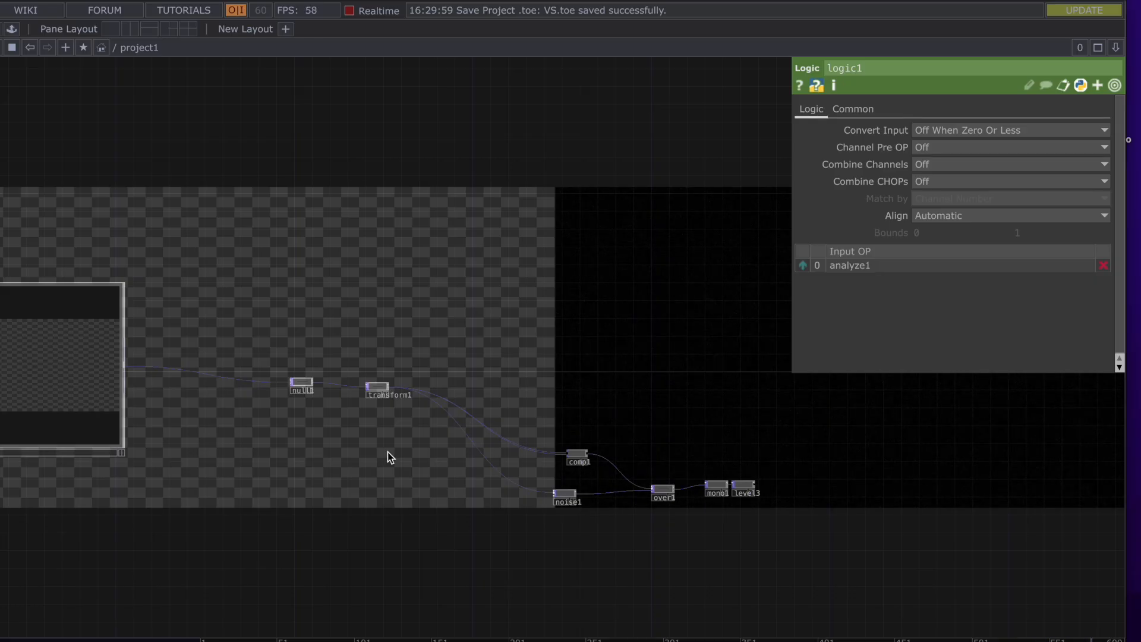
pyautogui.moveTo(366, 458); pyautogui.dragTo(665, 509)
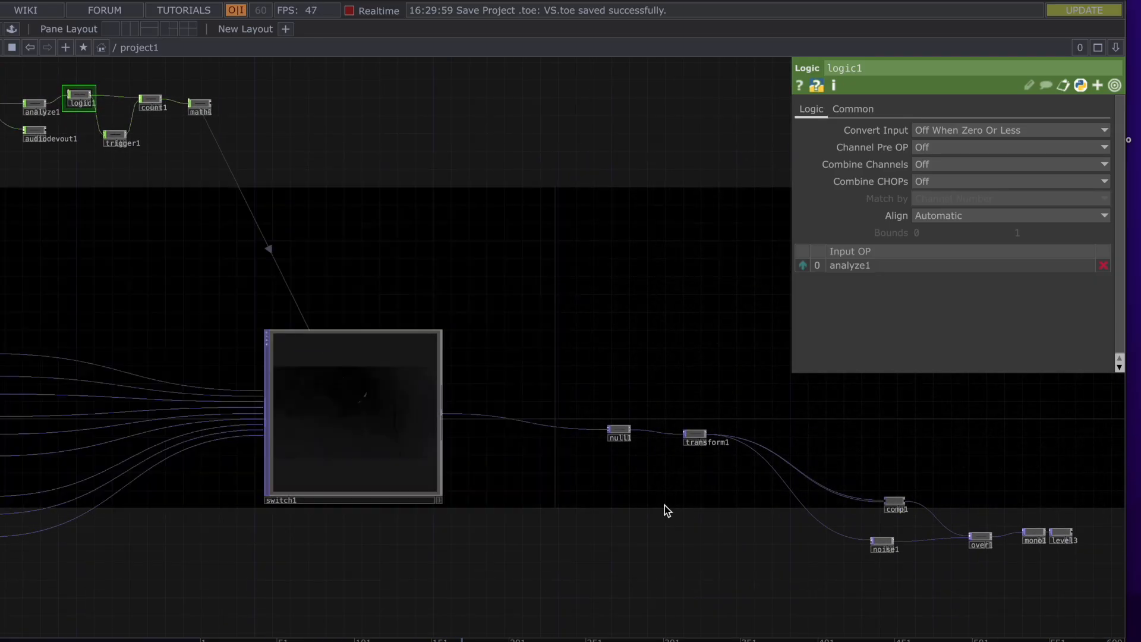